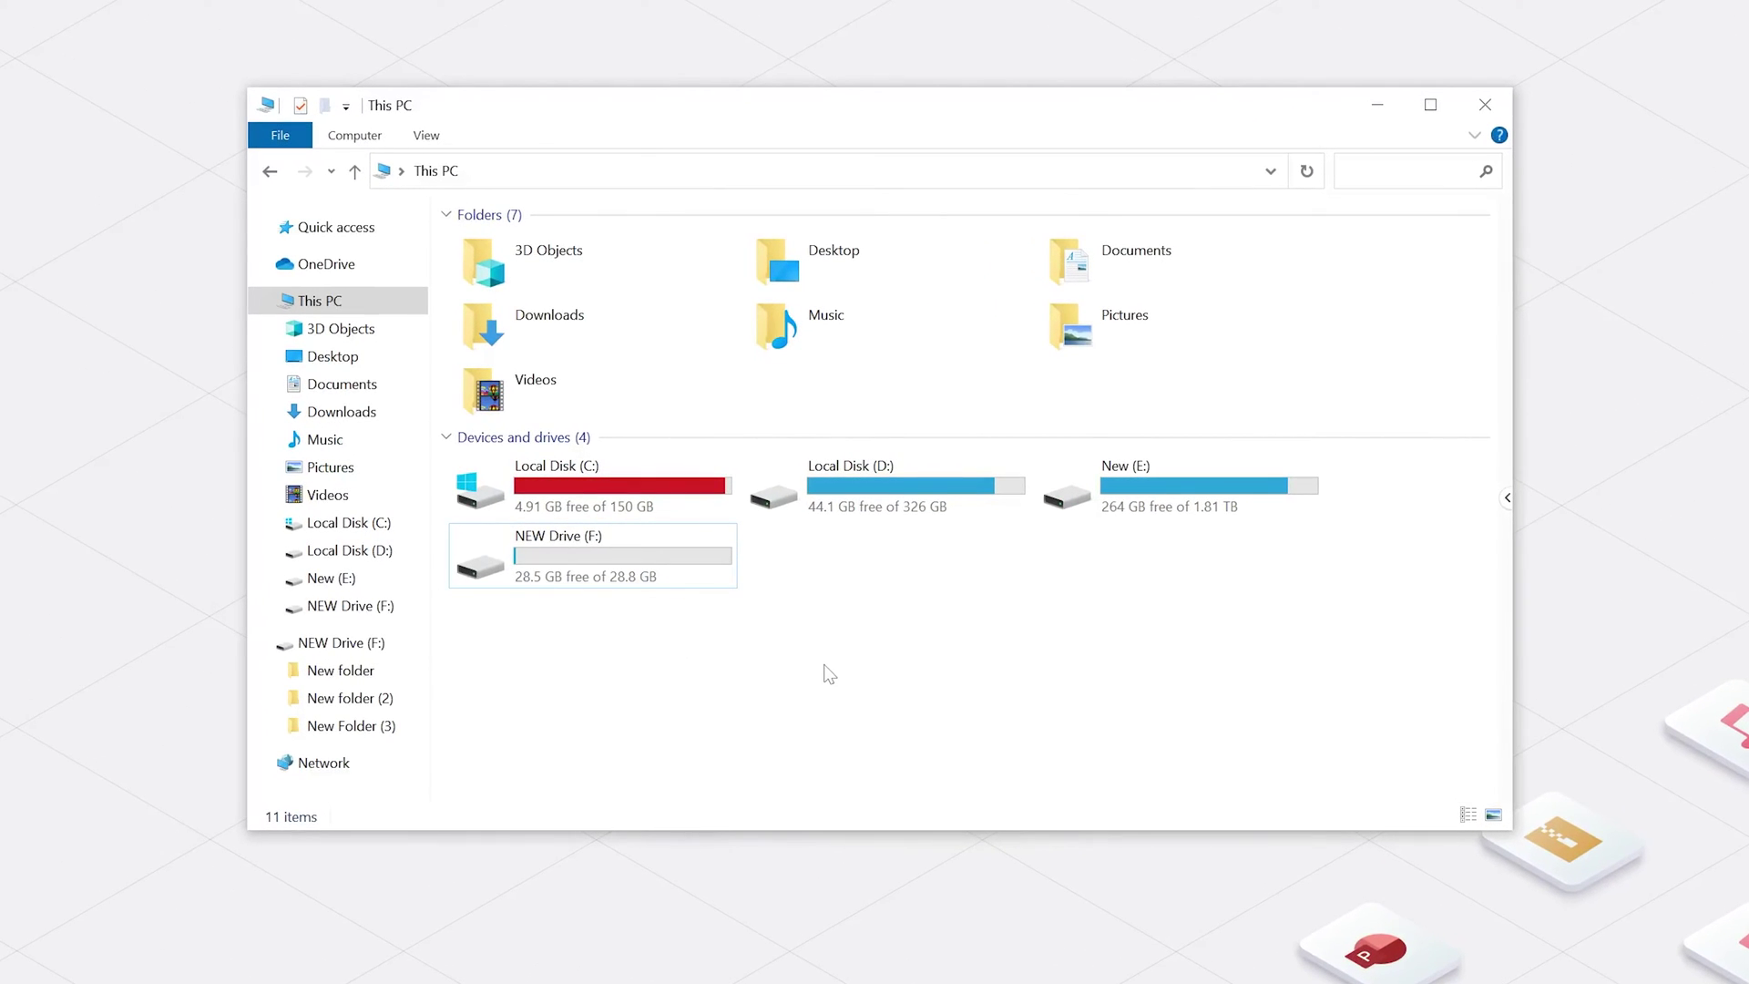
# Step: Quick-format NEW Drive (F:) from its right-click Format dialog
pyautogui.moveTo(834, 641); pyautogui.dragTo(683, 559)
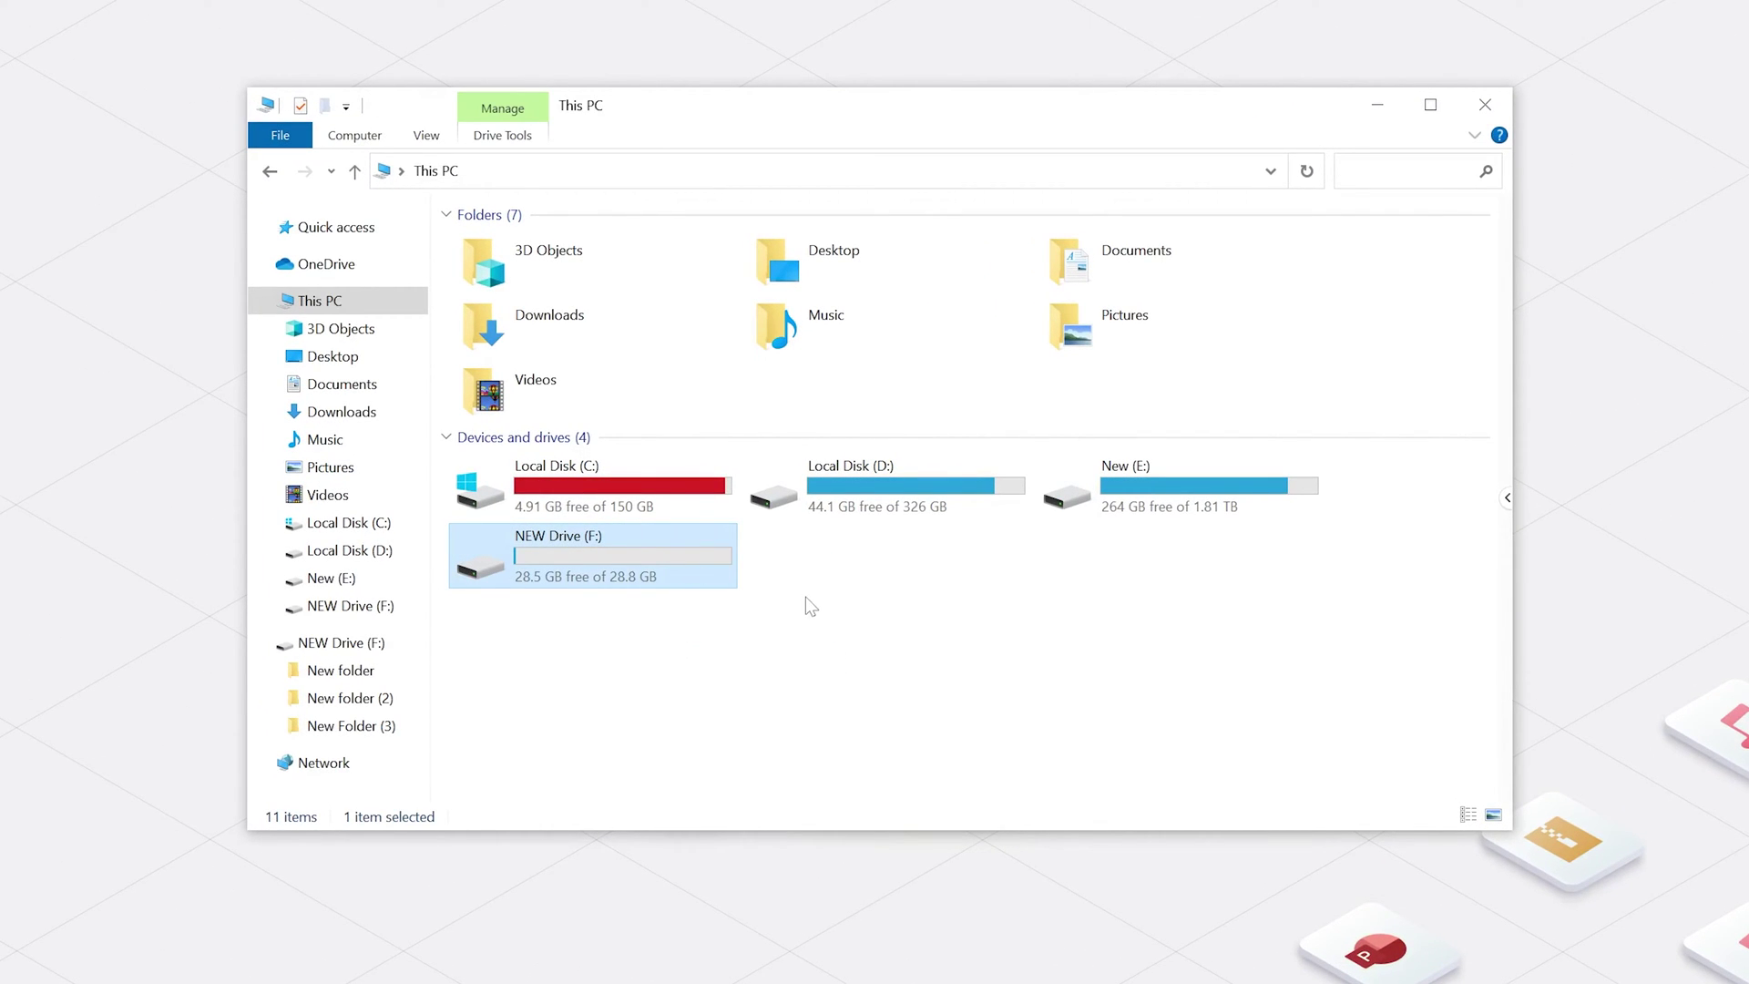
pyautogui.rightClick(679, 574)
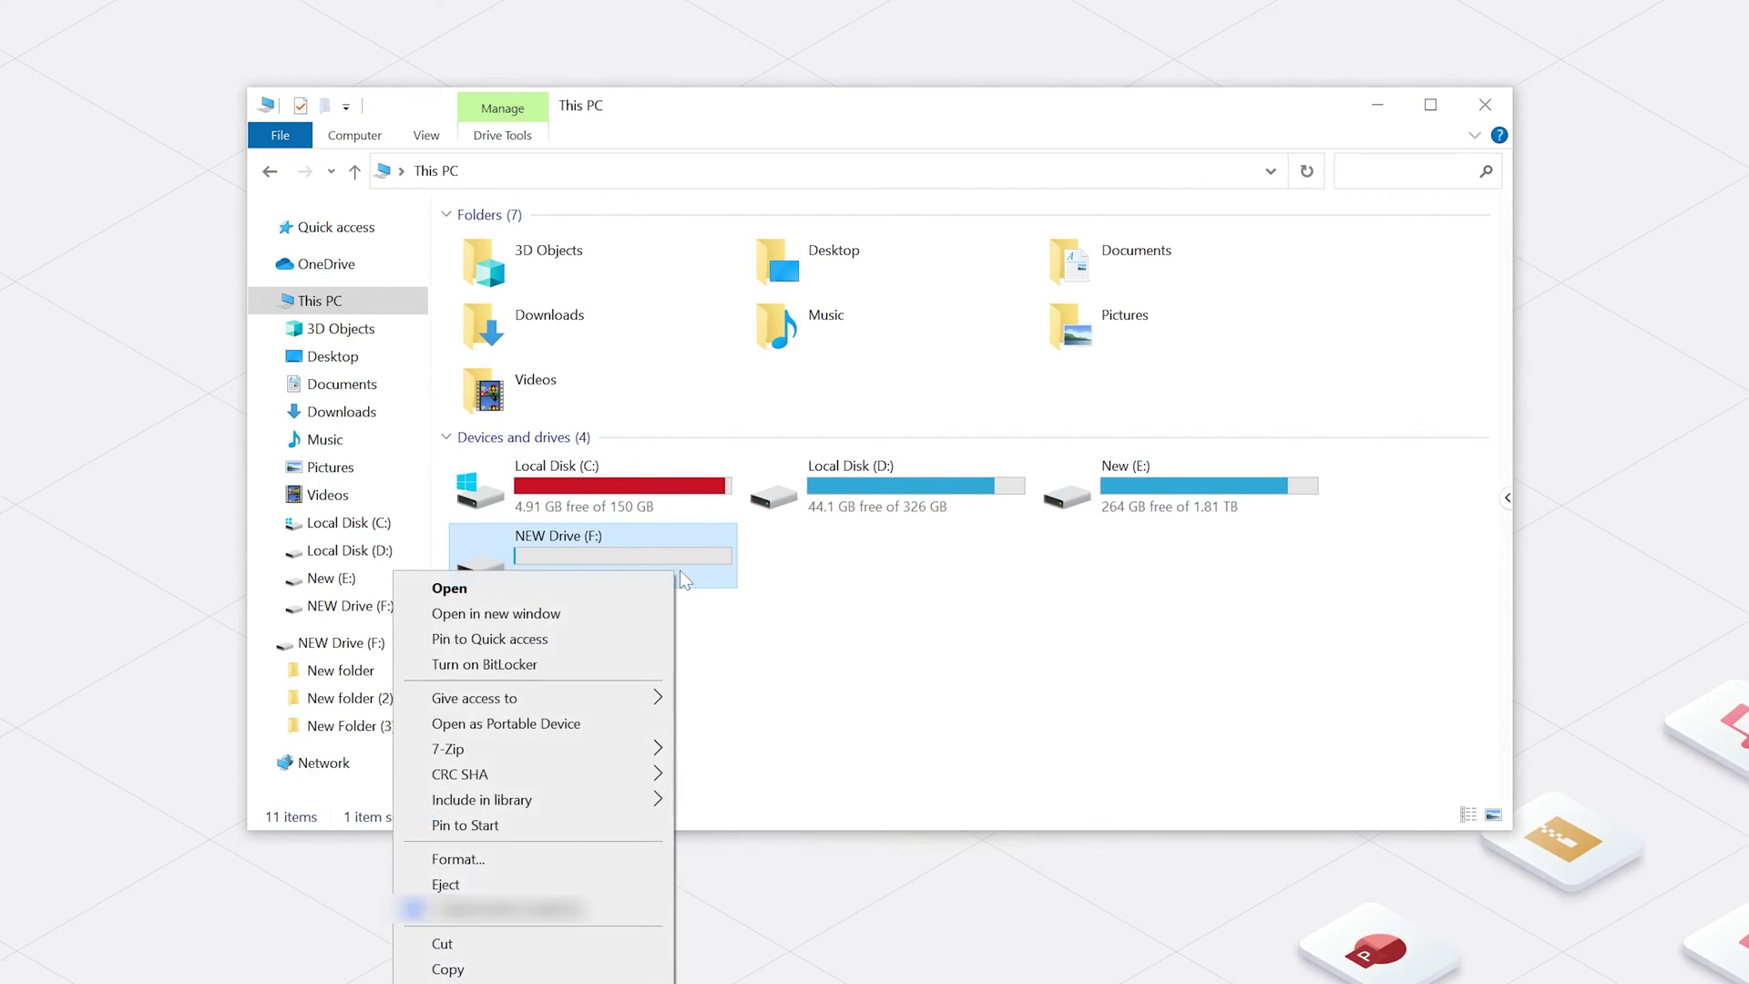
pyautogui.click(459, 859)
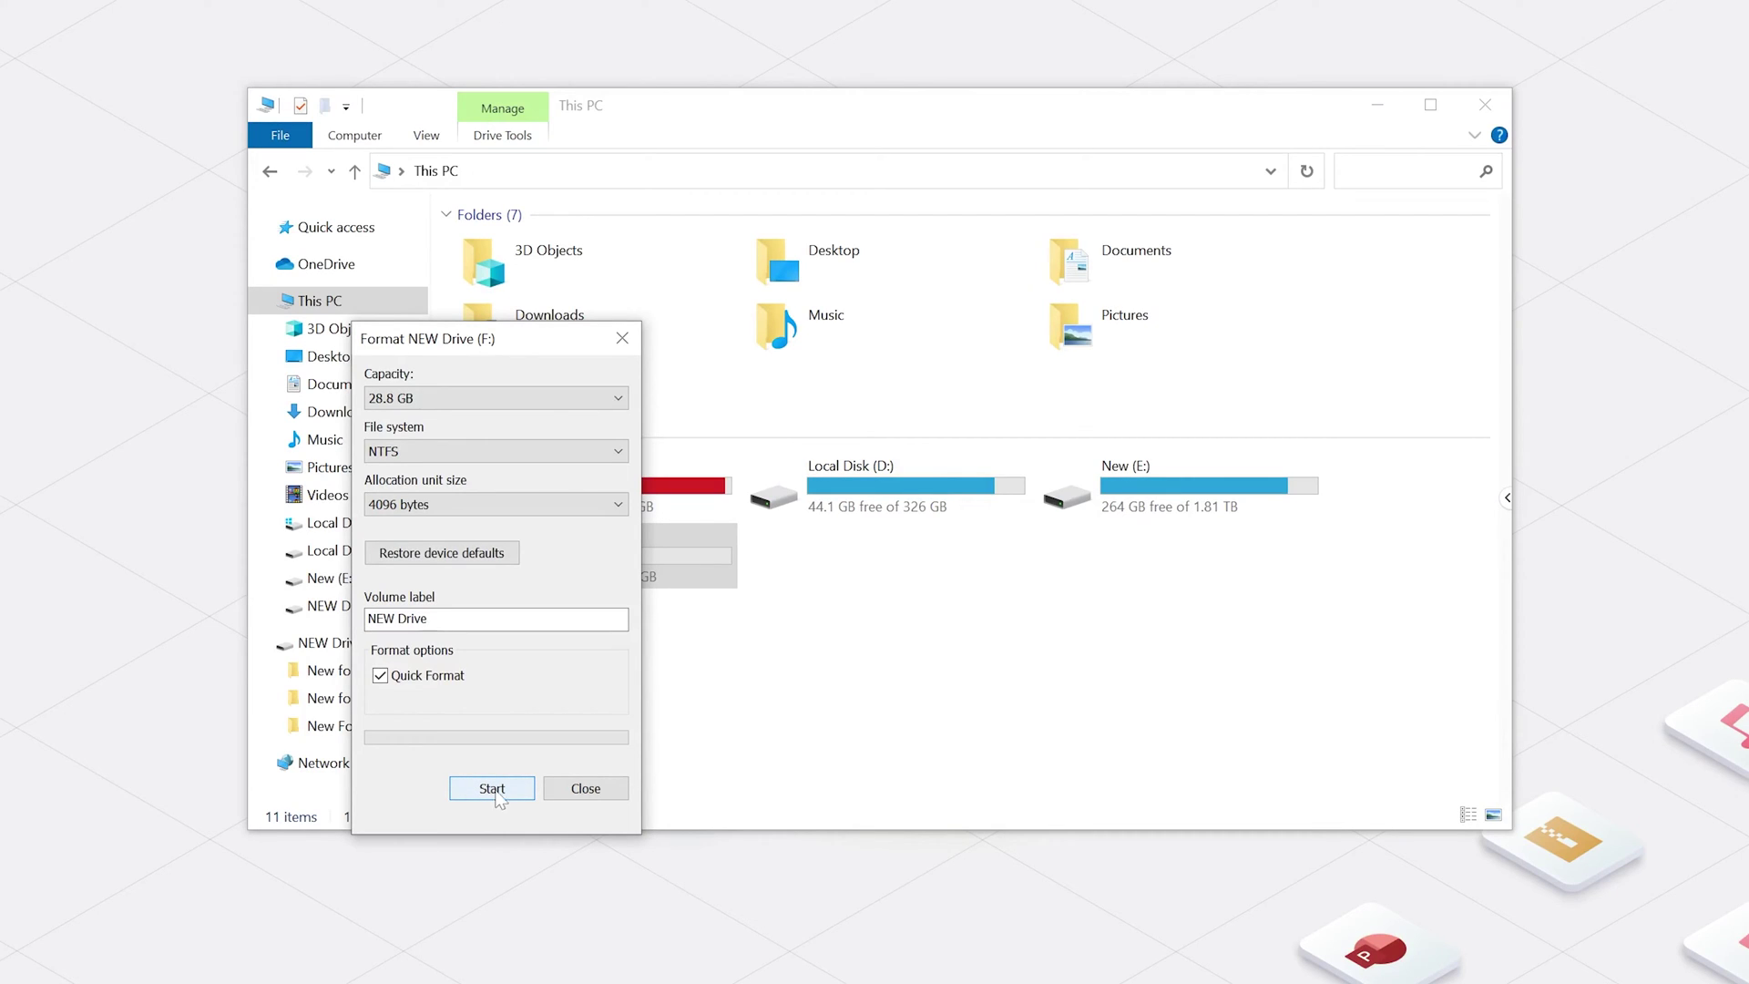
pyautogui.click(622, 338)
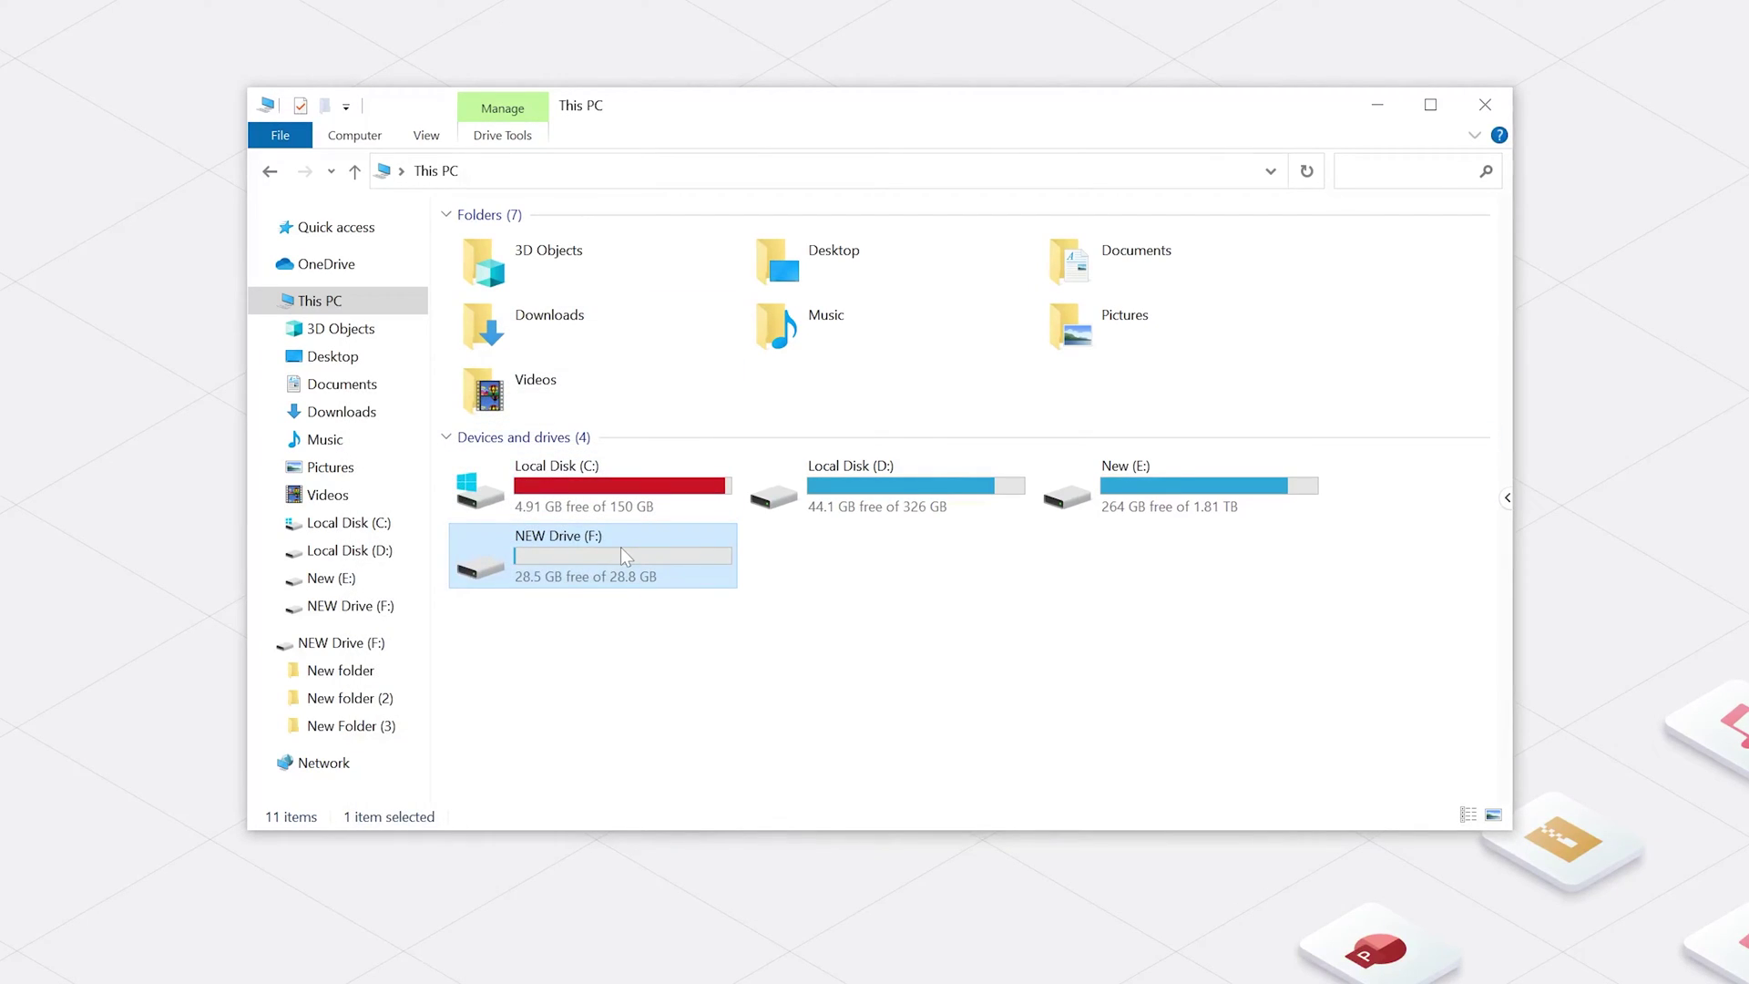
# Step: Permanently delete all 14 items on NEW Drive (F:) with Shift+Delete, leaving it empty
pyautogui.doubleClick(622, 543)
pyautogui.moveTo(833, 659); pyautogui.dragTo(654, 241)
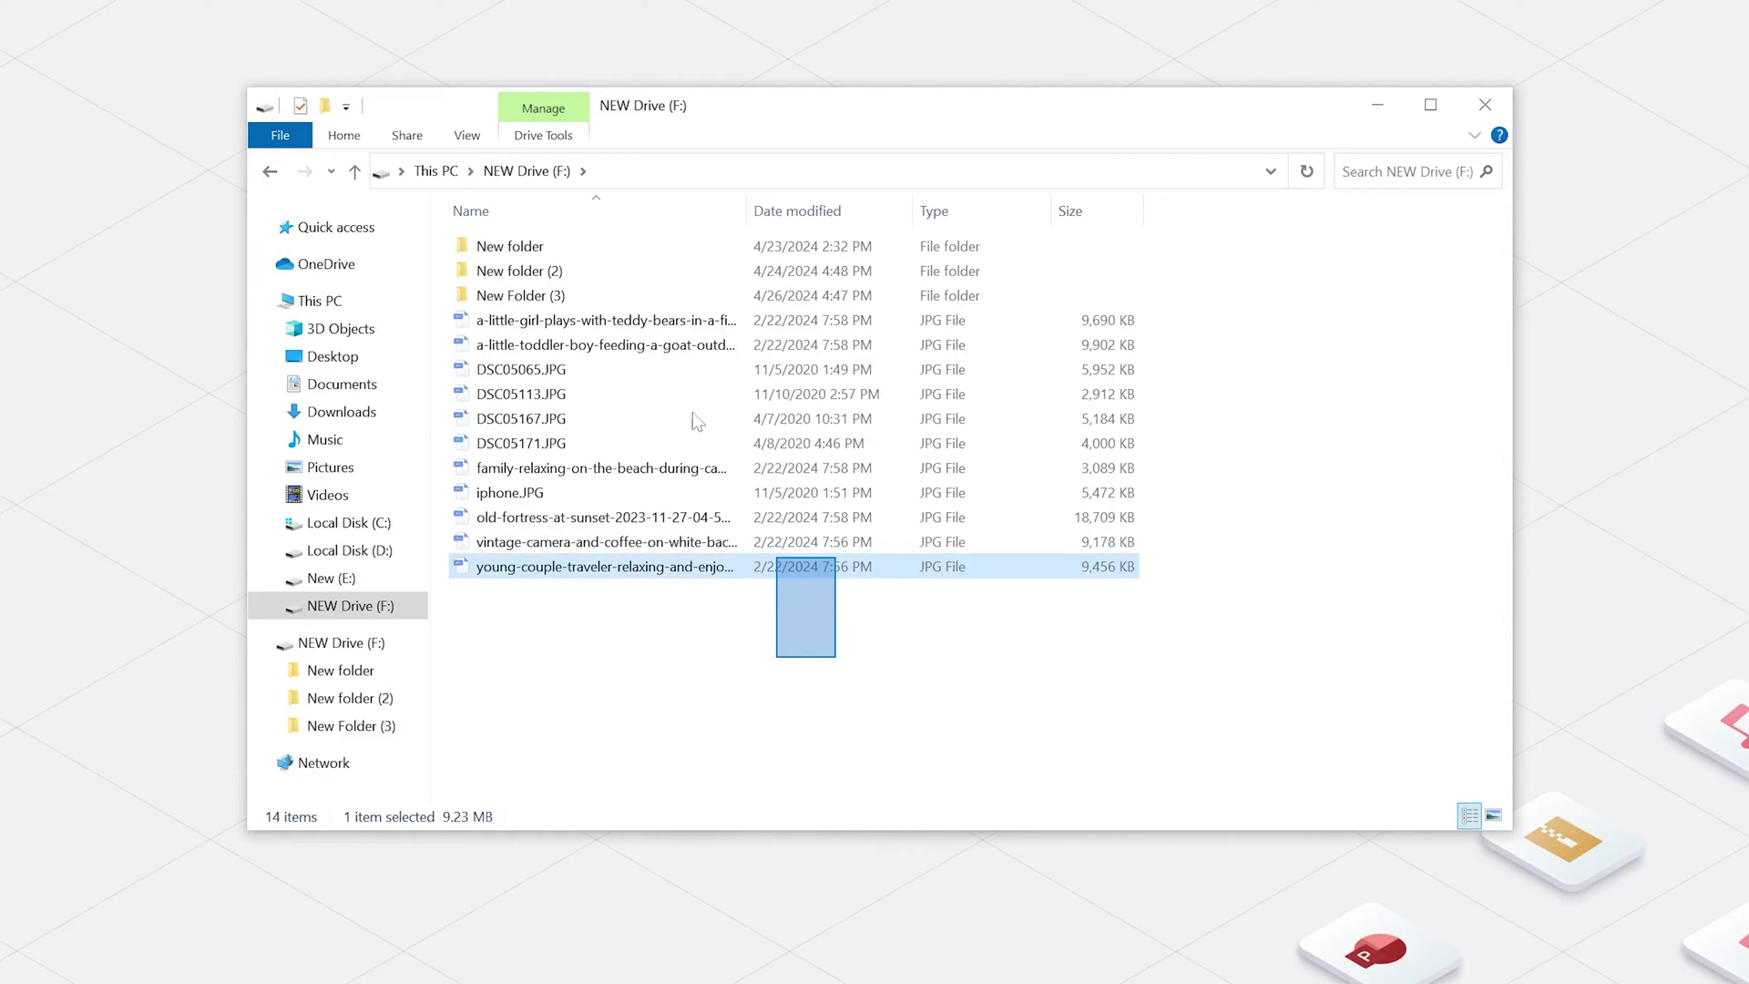
pyautogui.hotkey('shift', 'Delete')
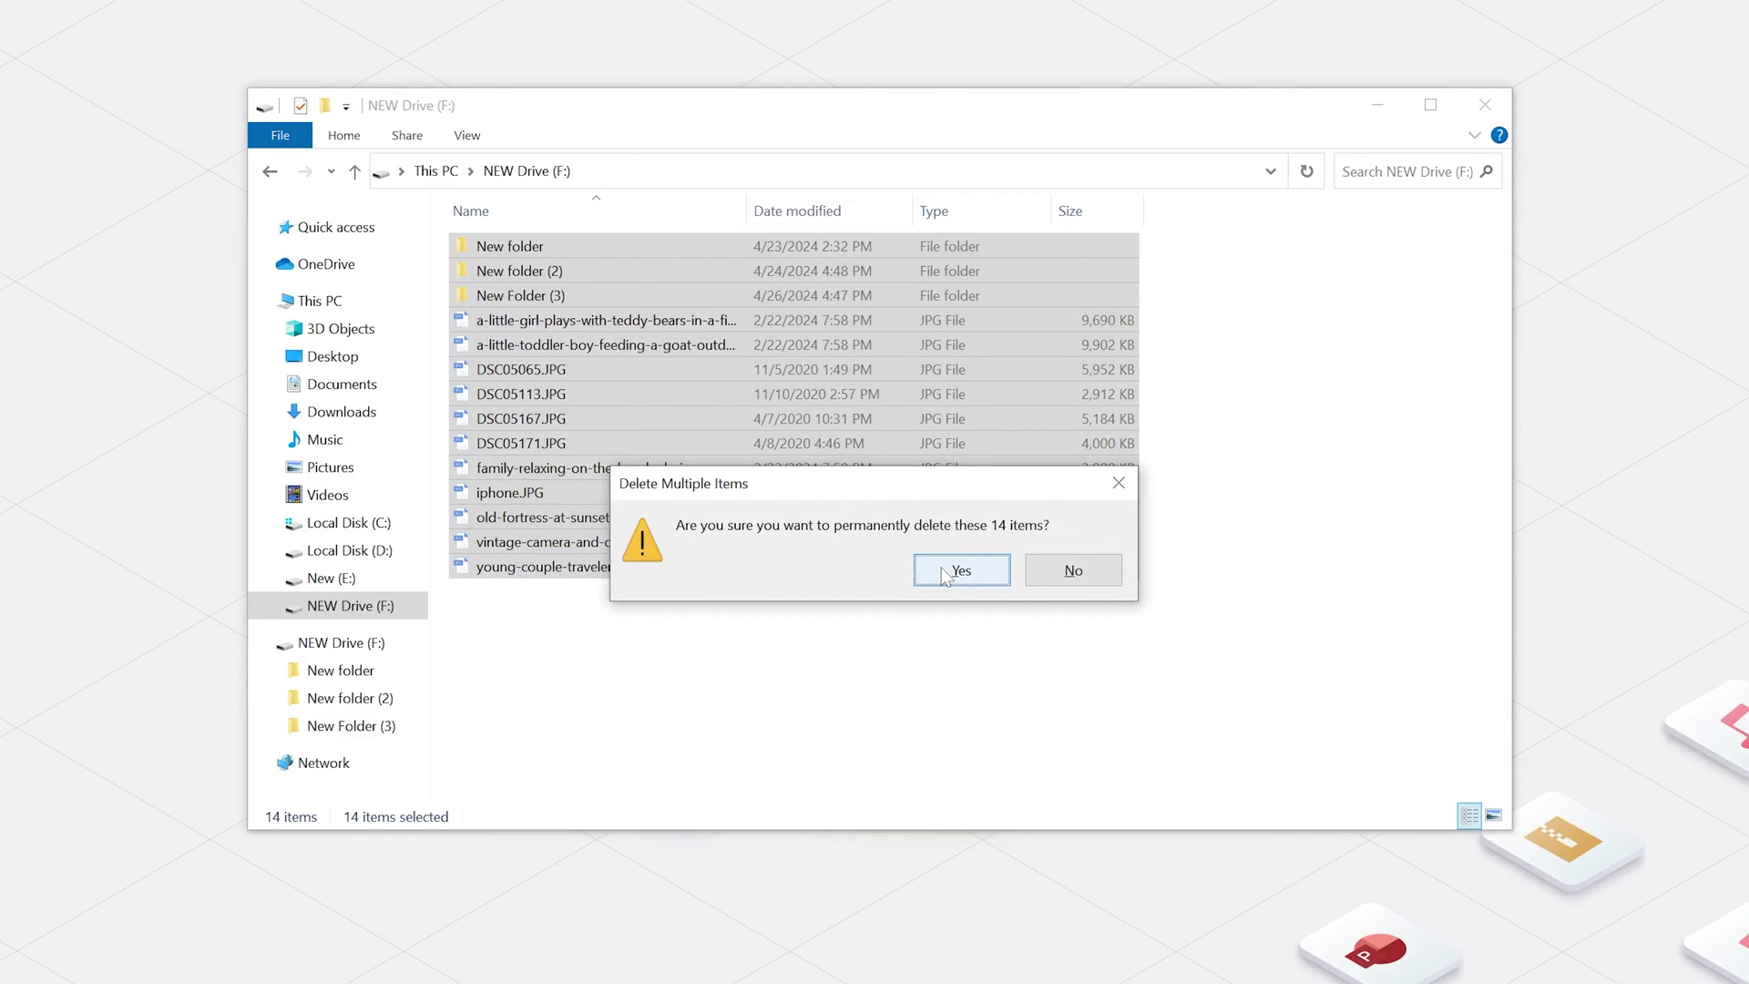
pyautogui.click(944, 576)
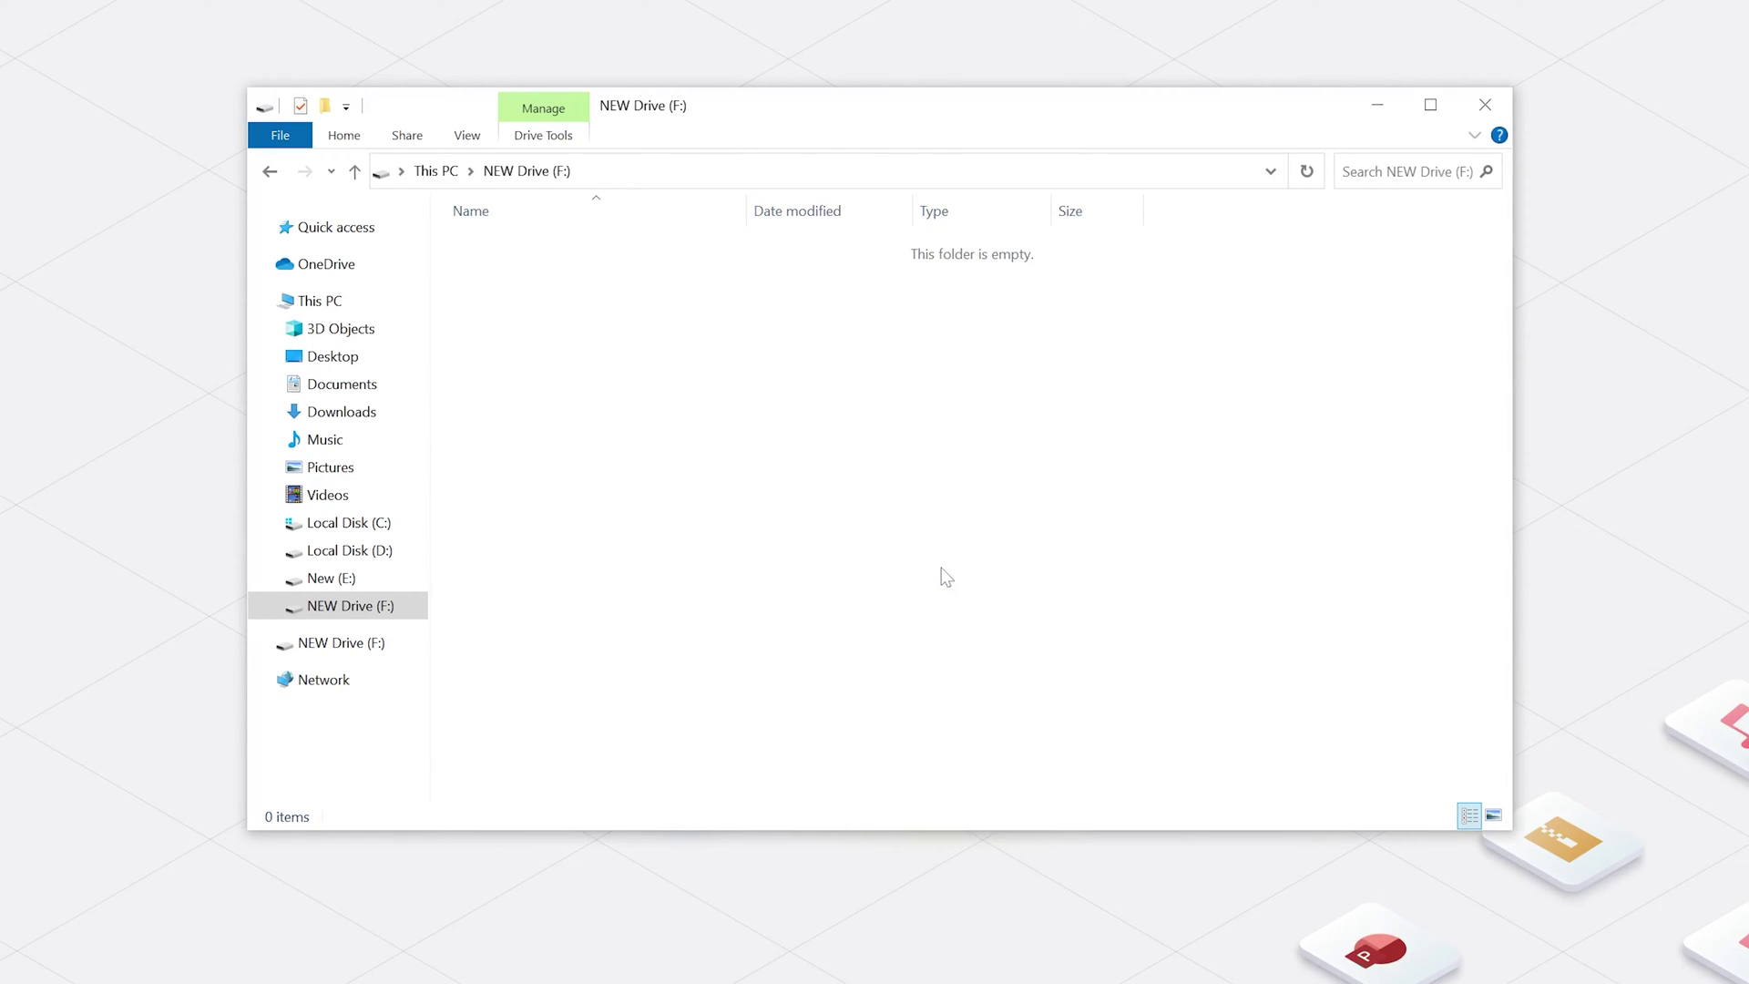
# Step: Close the emptied drive window and bring up the Win+X quick-links menu
pyautogui.moveTo(886, 257); pyautogui.dragTo(1066, 298)
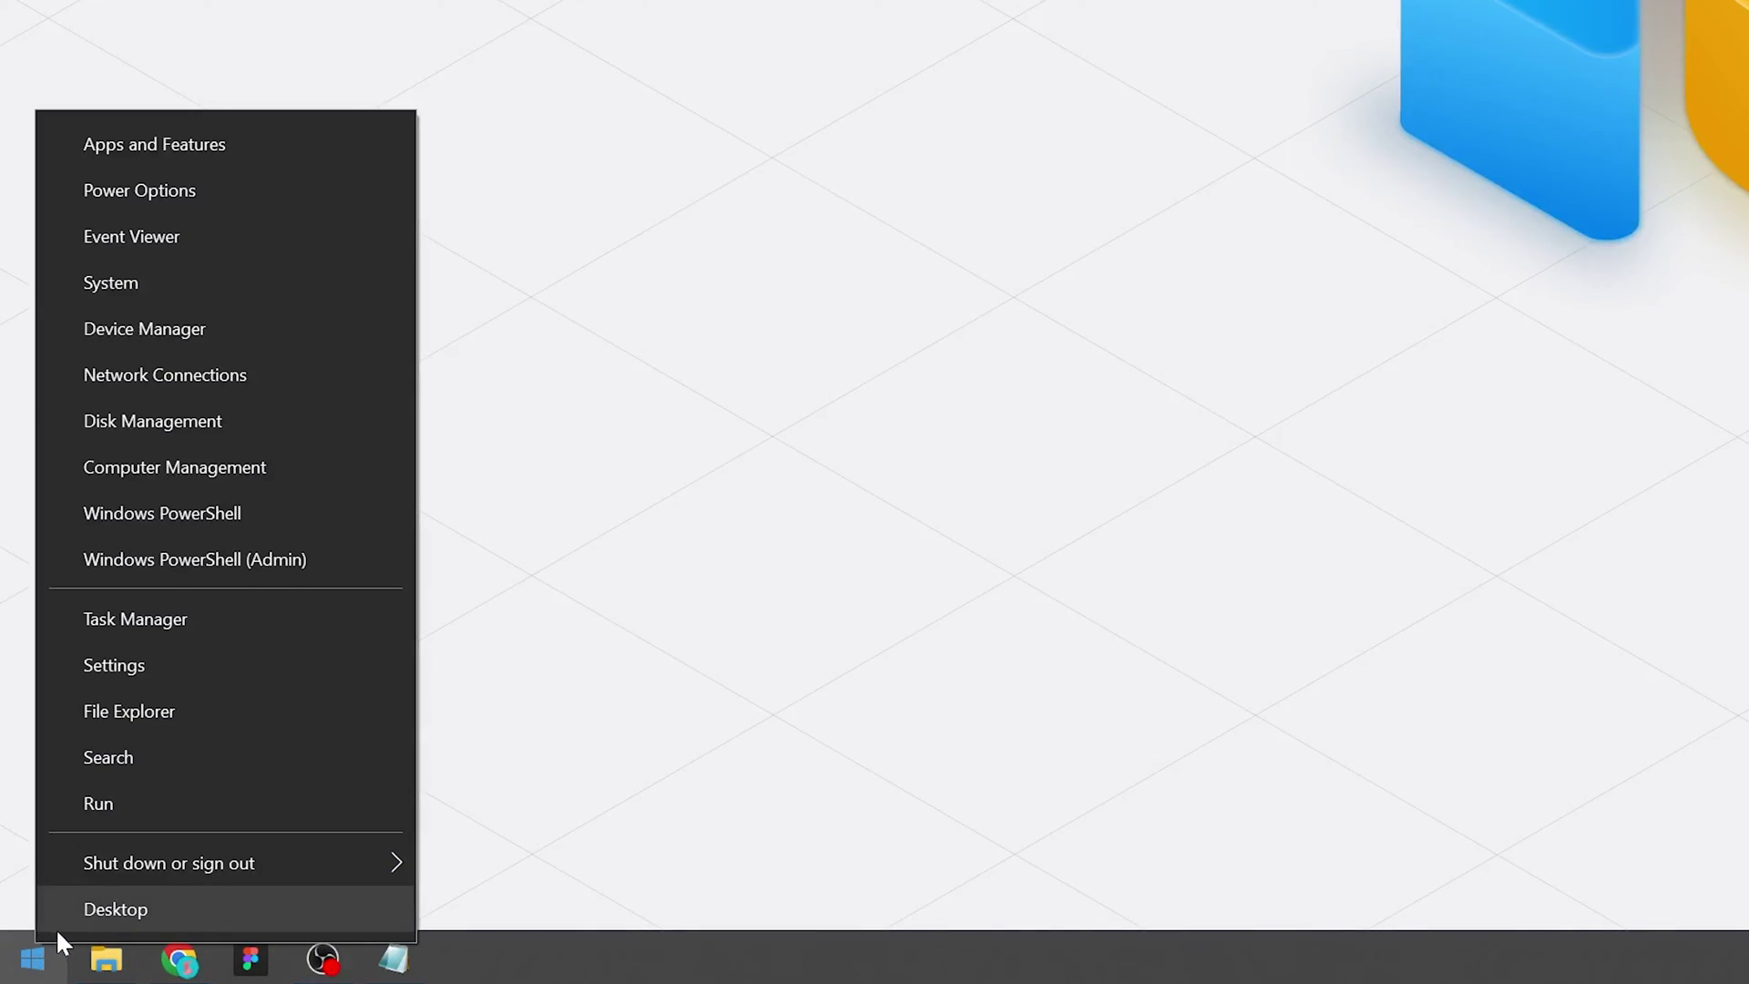
# Step: Launch Command Prompt as administrator and paste the 'chkdsk X: /f' command from Notepad
pyautogui.click(170, 761)
pyautogui.write('cmd')
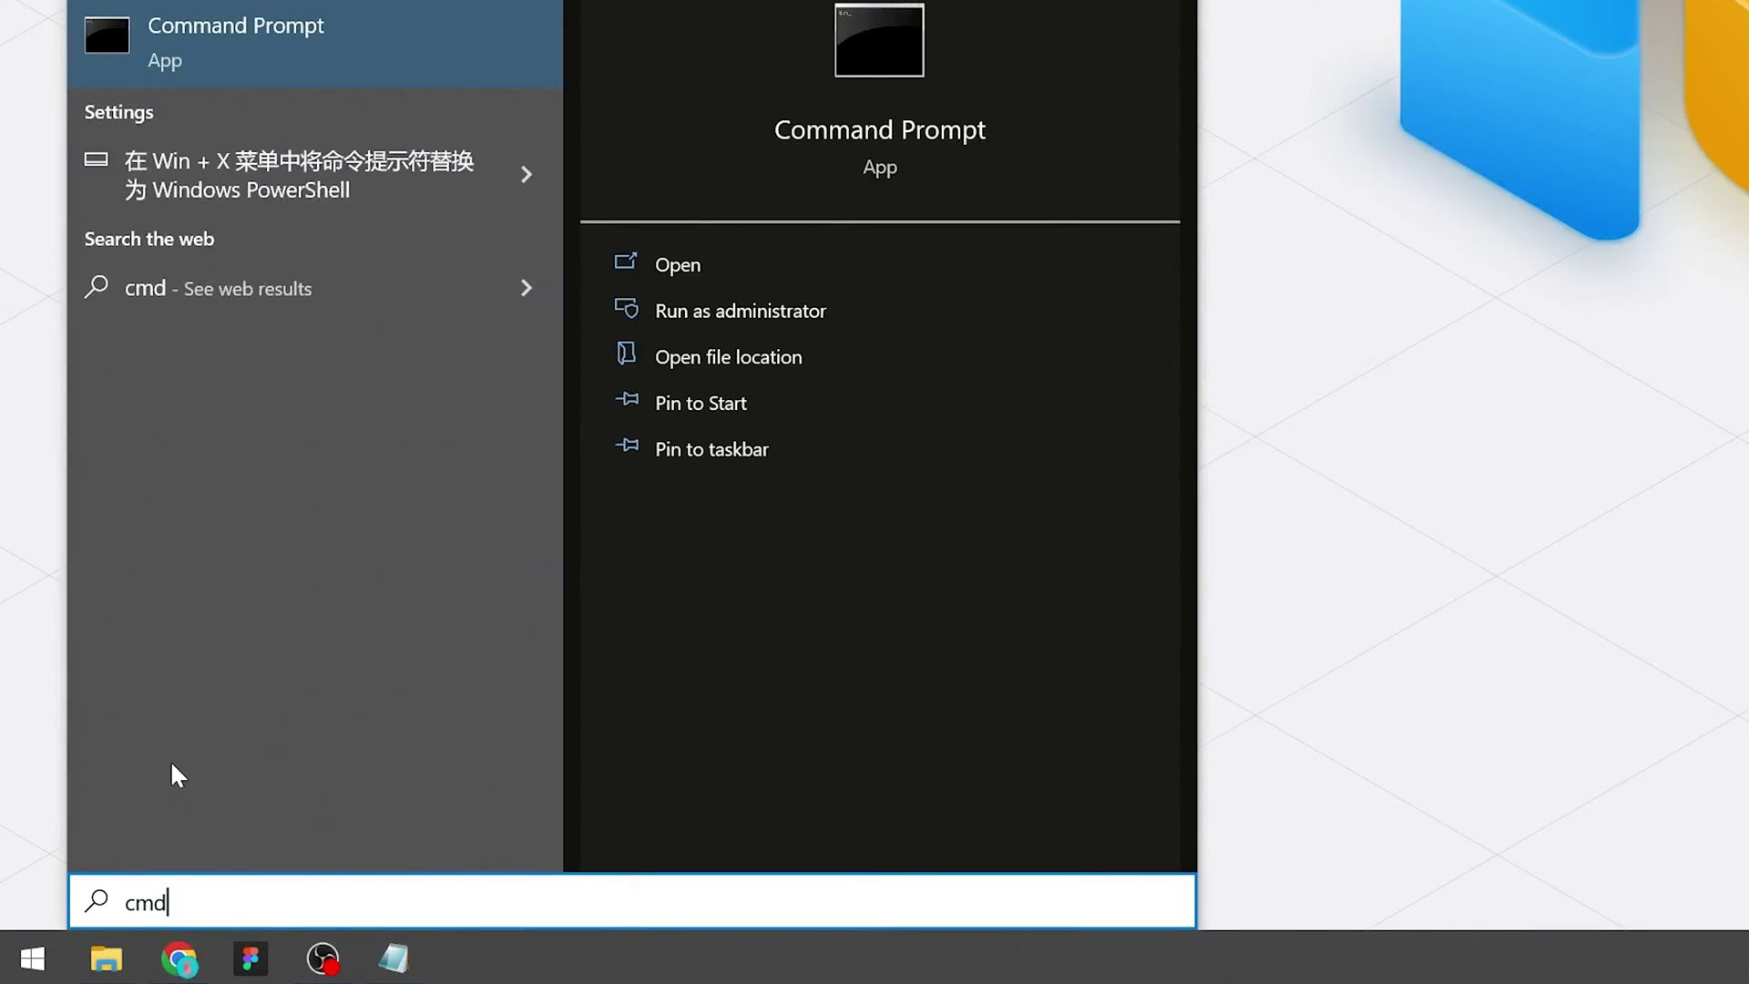
pyautogui.click(713, 311)
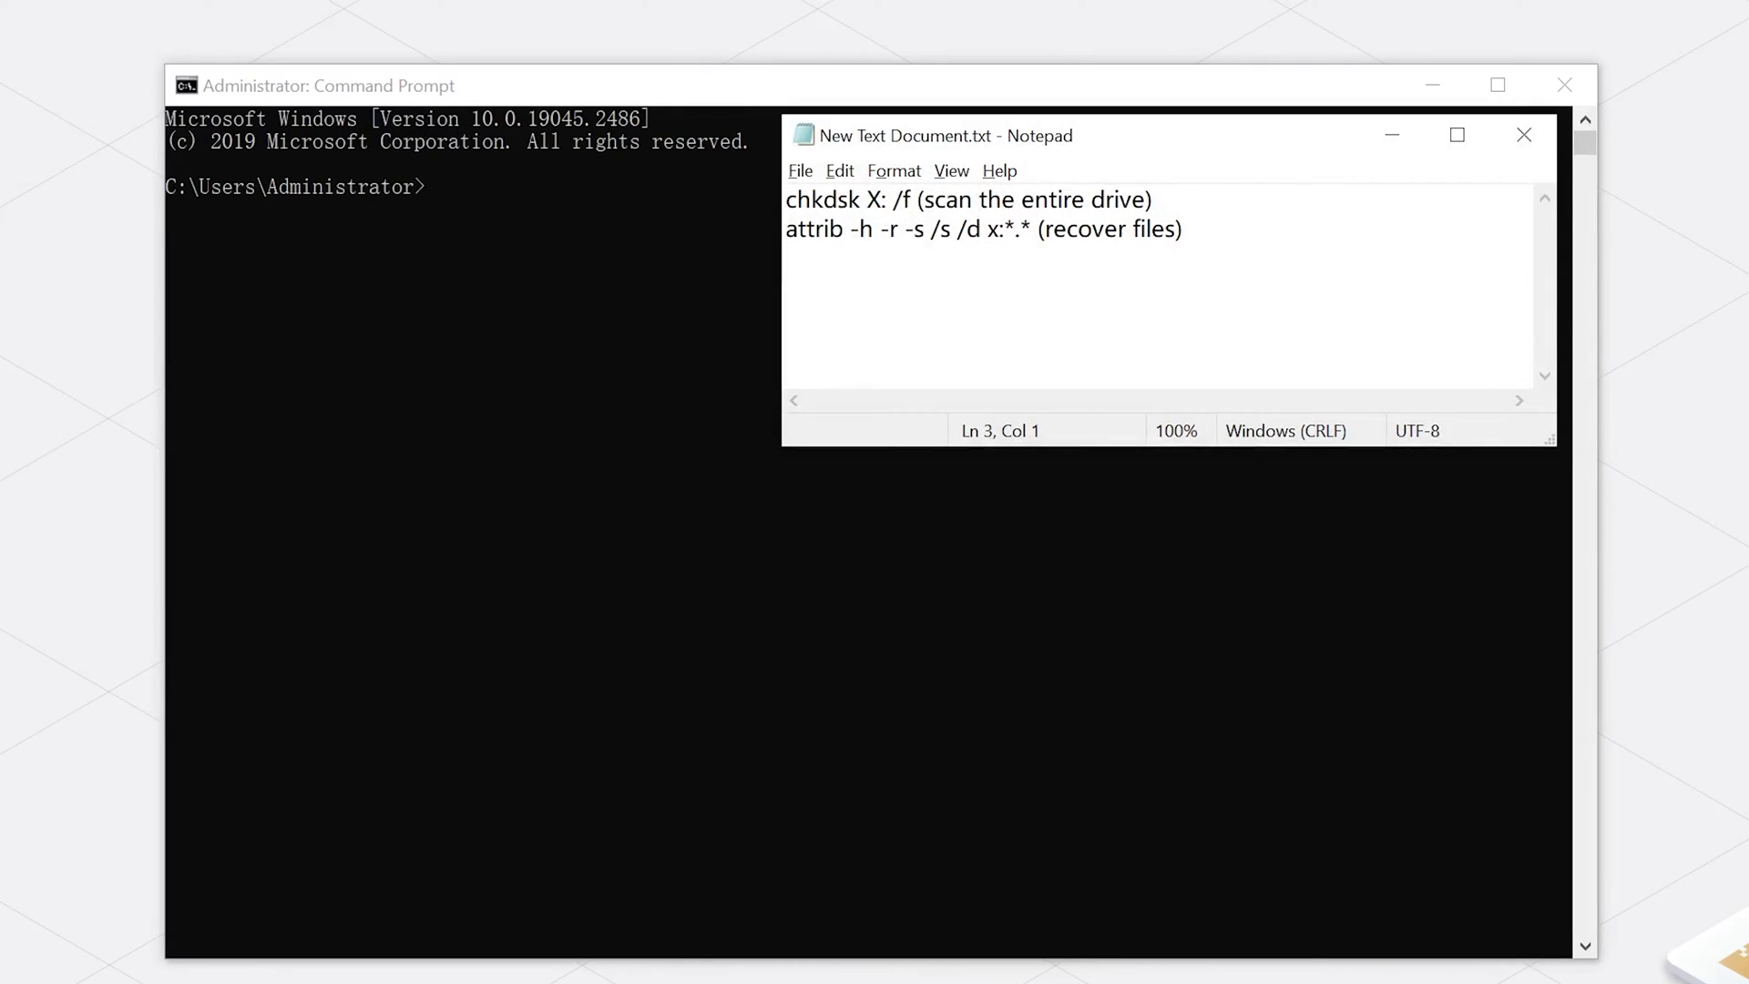
pyautogui.moveTo(911, 201); pyautogui.dragTo(786, 200)
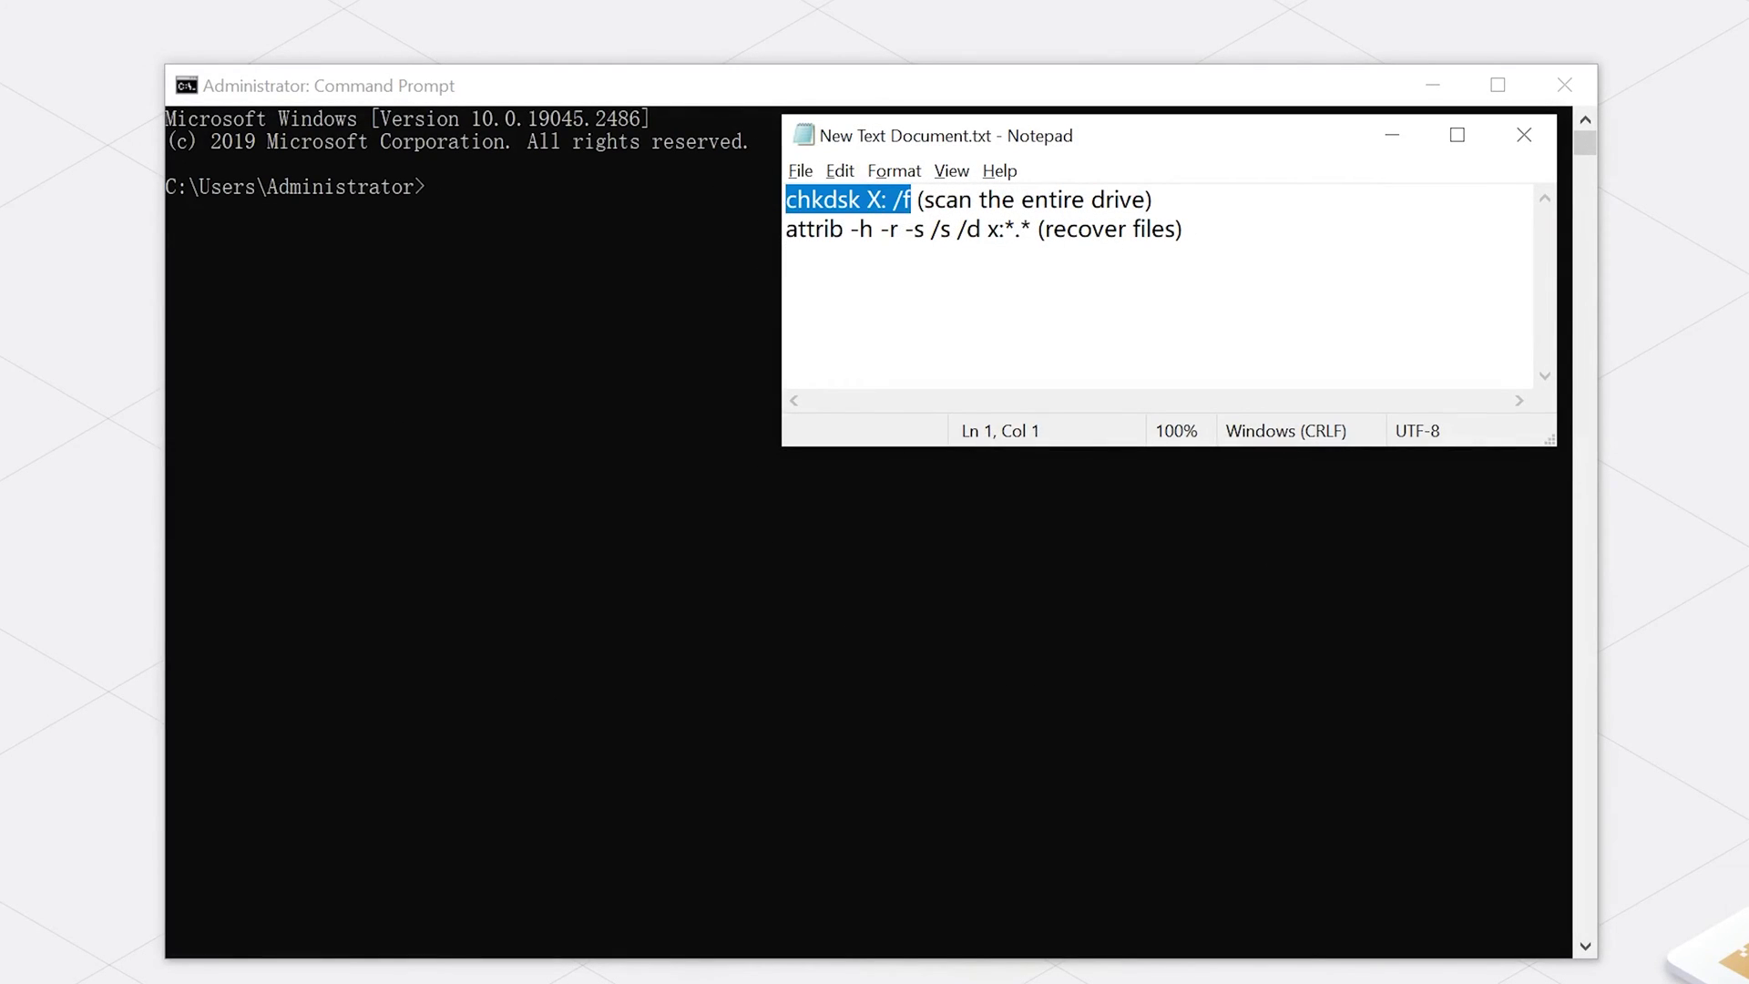
pyautogui.click(443, 179)
pyautogui.rightClick(443, 179)
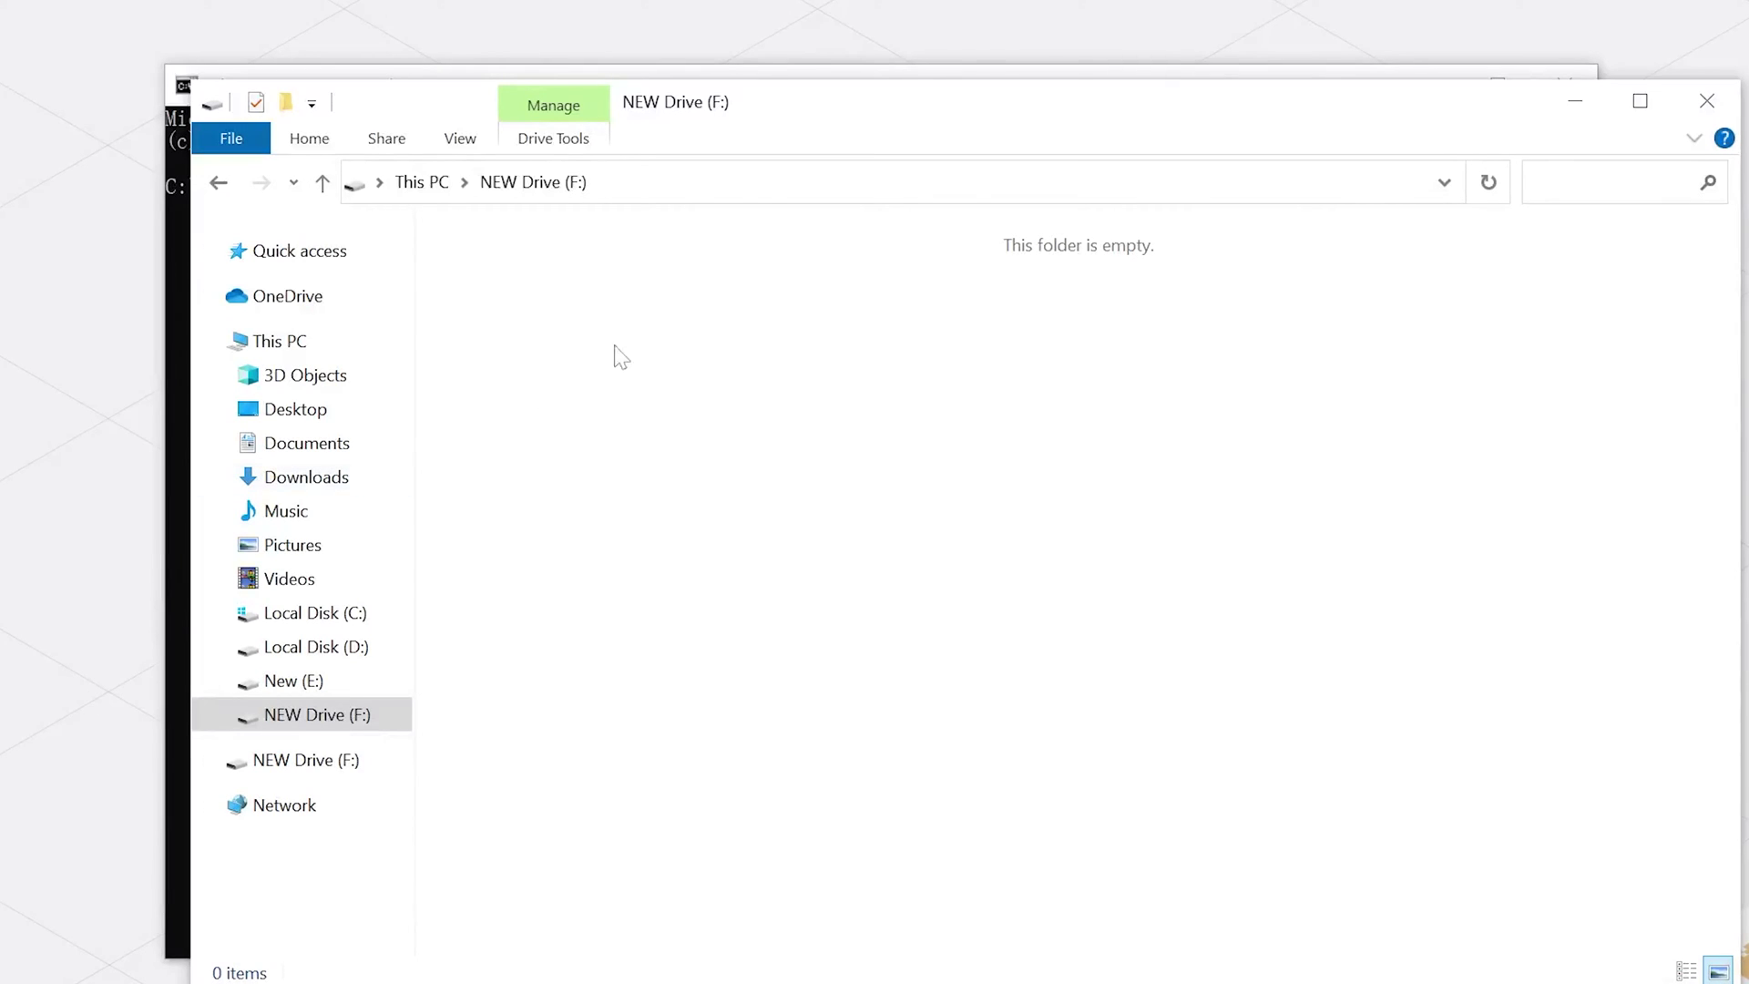
# Step: Change the drive letter to F and run 'chkdsk F: /f', which reports no problems
pyautogui.click(1574, 100)
pyautogui.press('Left')
pyautogui.press('Left')
pyautogui.press('Left')
pyautogui.press('BackSpace')
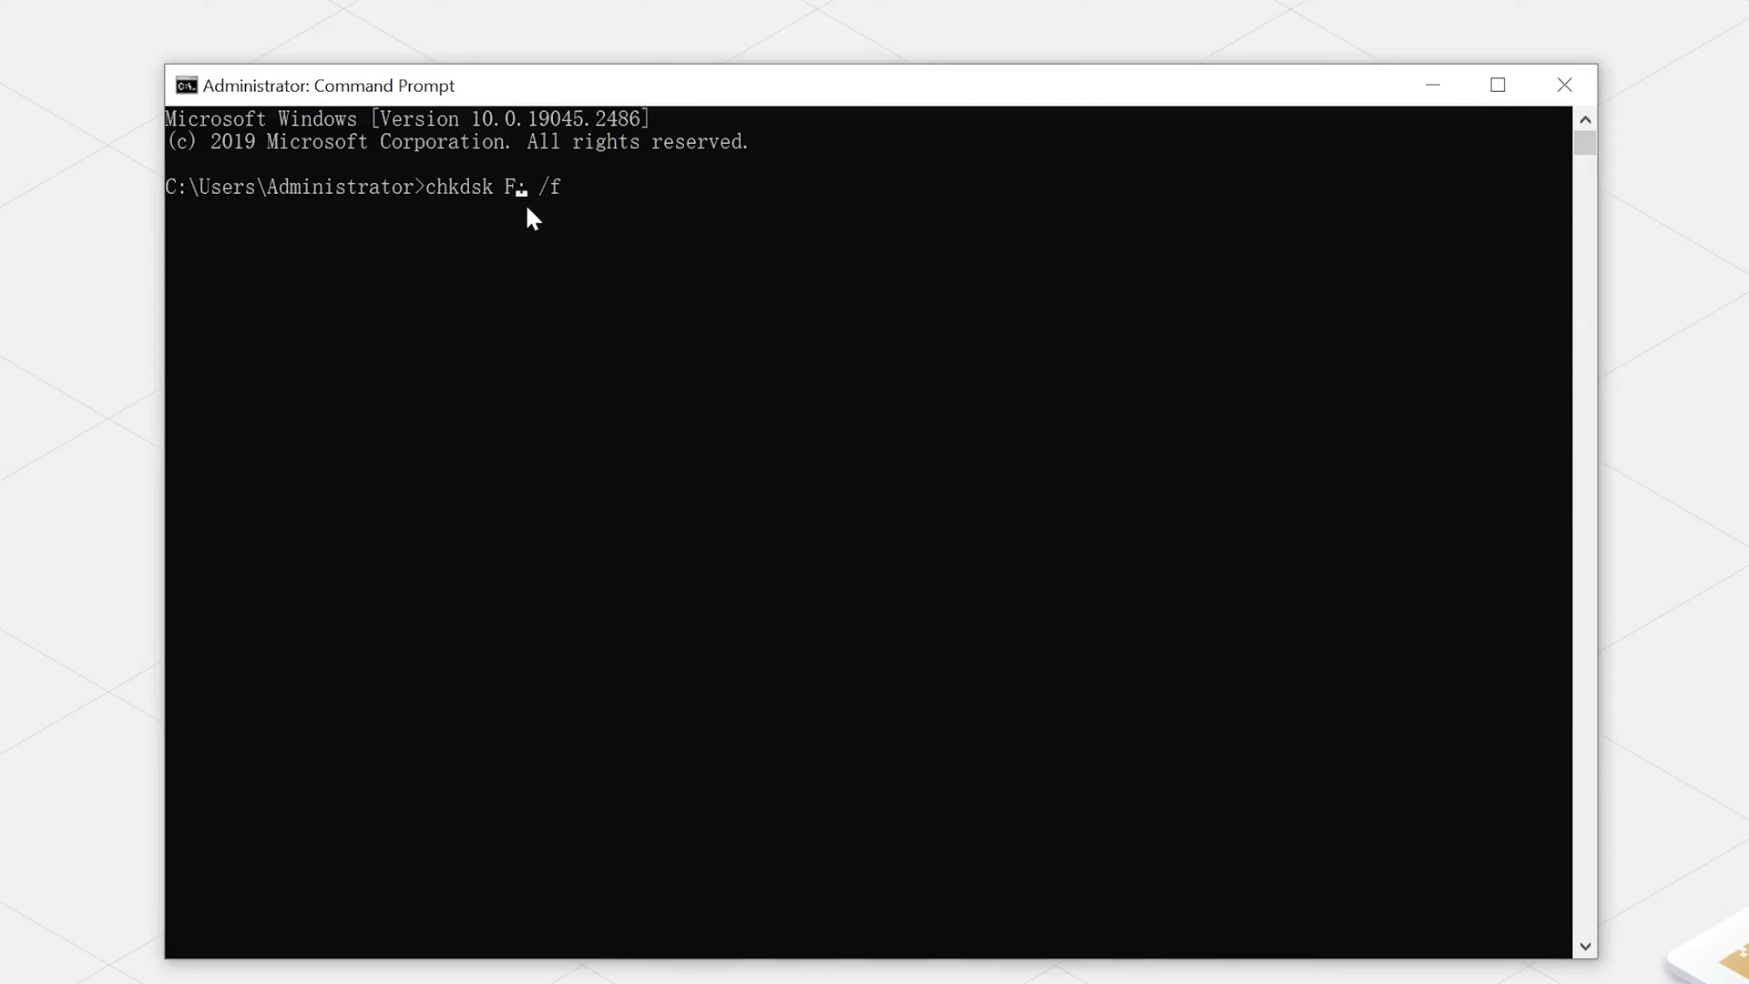
pyautogui.click(621, 188)
pyautogui.press('Escape')
pyautogui.press('Return')
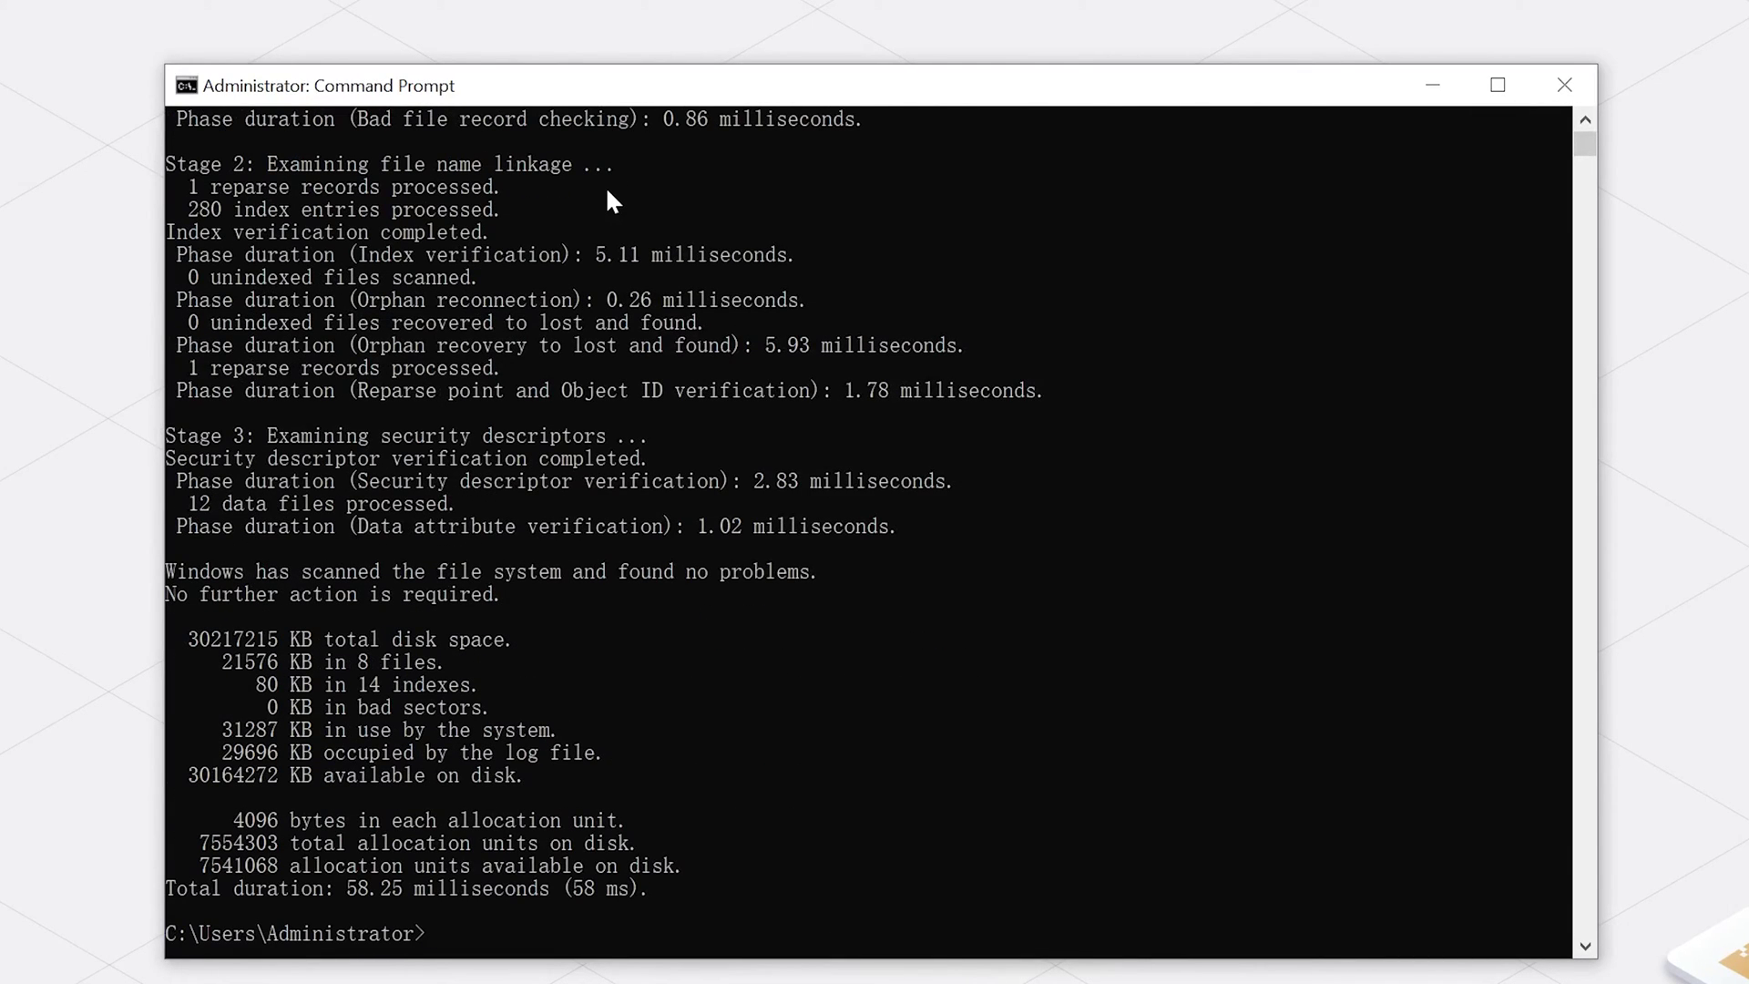
pyautogui.scroll(-5, 565, 636)
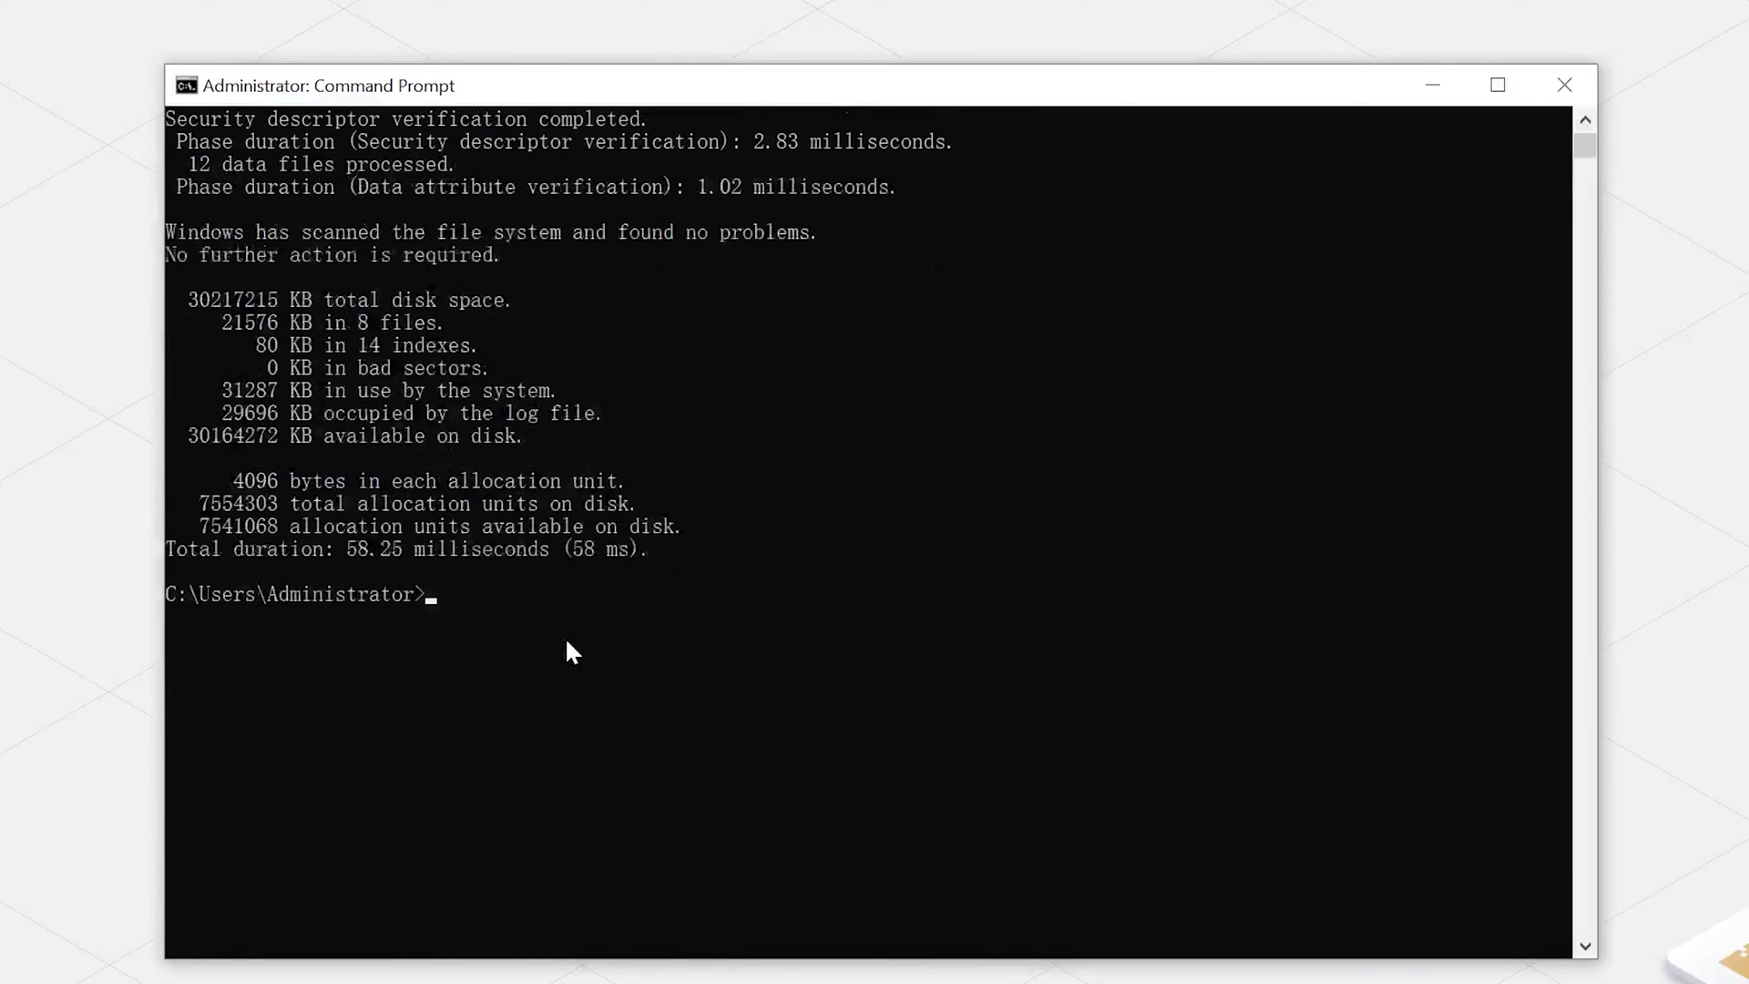
# Step: In Notepad, edit the attrib command line to target drive F and select it
pyautogui.hotkey('alt', 'Tab')
pyautogui.hotkey('ctrl', 'shift', 'Right')
pyautogui.hotkey('ctrl', 'shift', 'Right')
pyautogui.hotkey('ctrl', 'shift', 'Right')
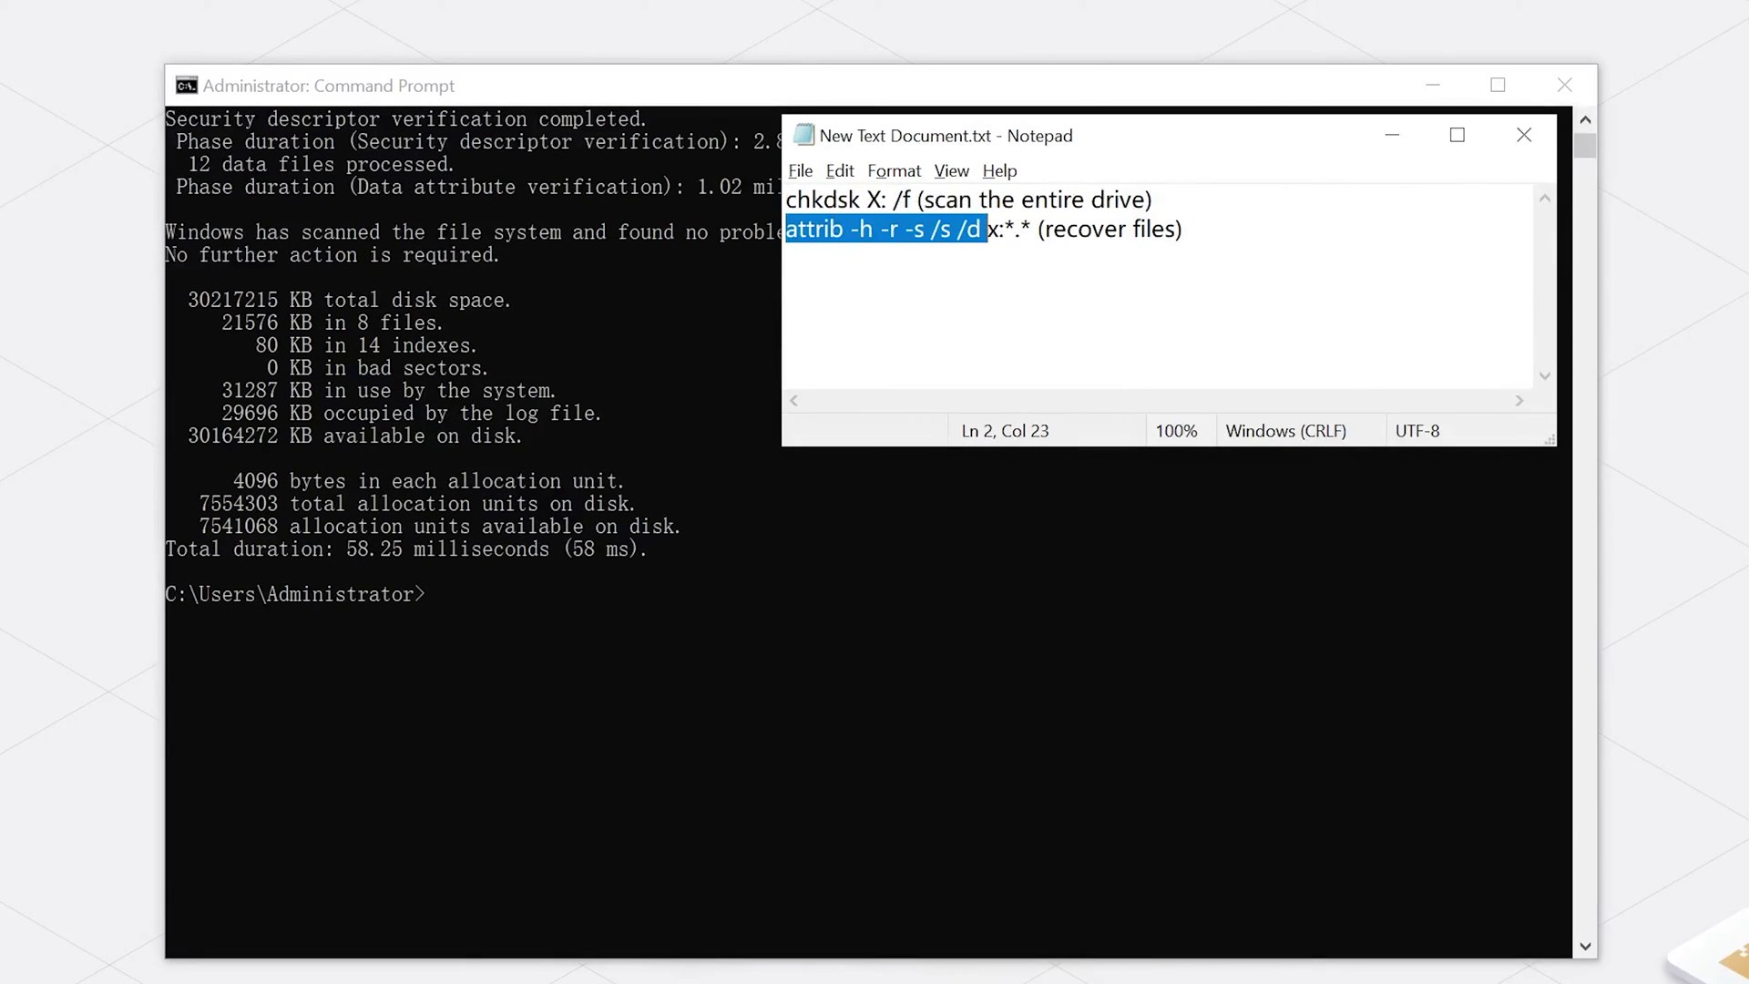
pyautogui.hotkey('shift', 'Right')
pyautogui.hotkey('shift', 'Right')
pyautogui.hotkey('shift', 'Right')
pyautogui.press('Right')
pyautogui.press('Left')
pyautogui.press('Left')
pyautogui.press('Left')
pyautogui.hotkey('shift', 'Right')
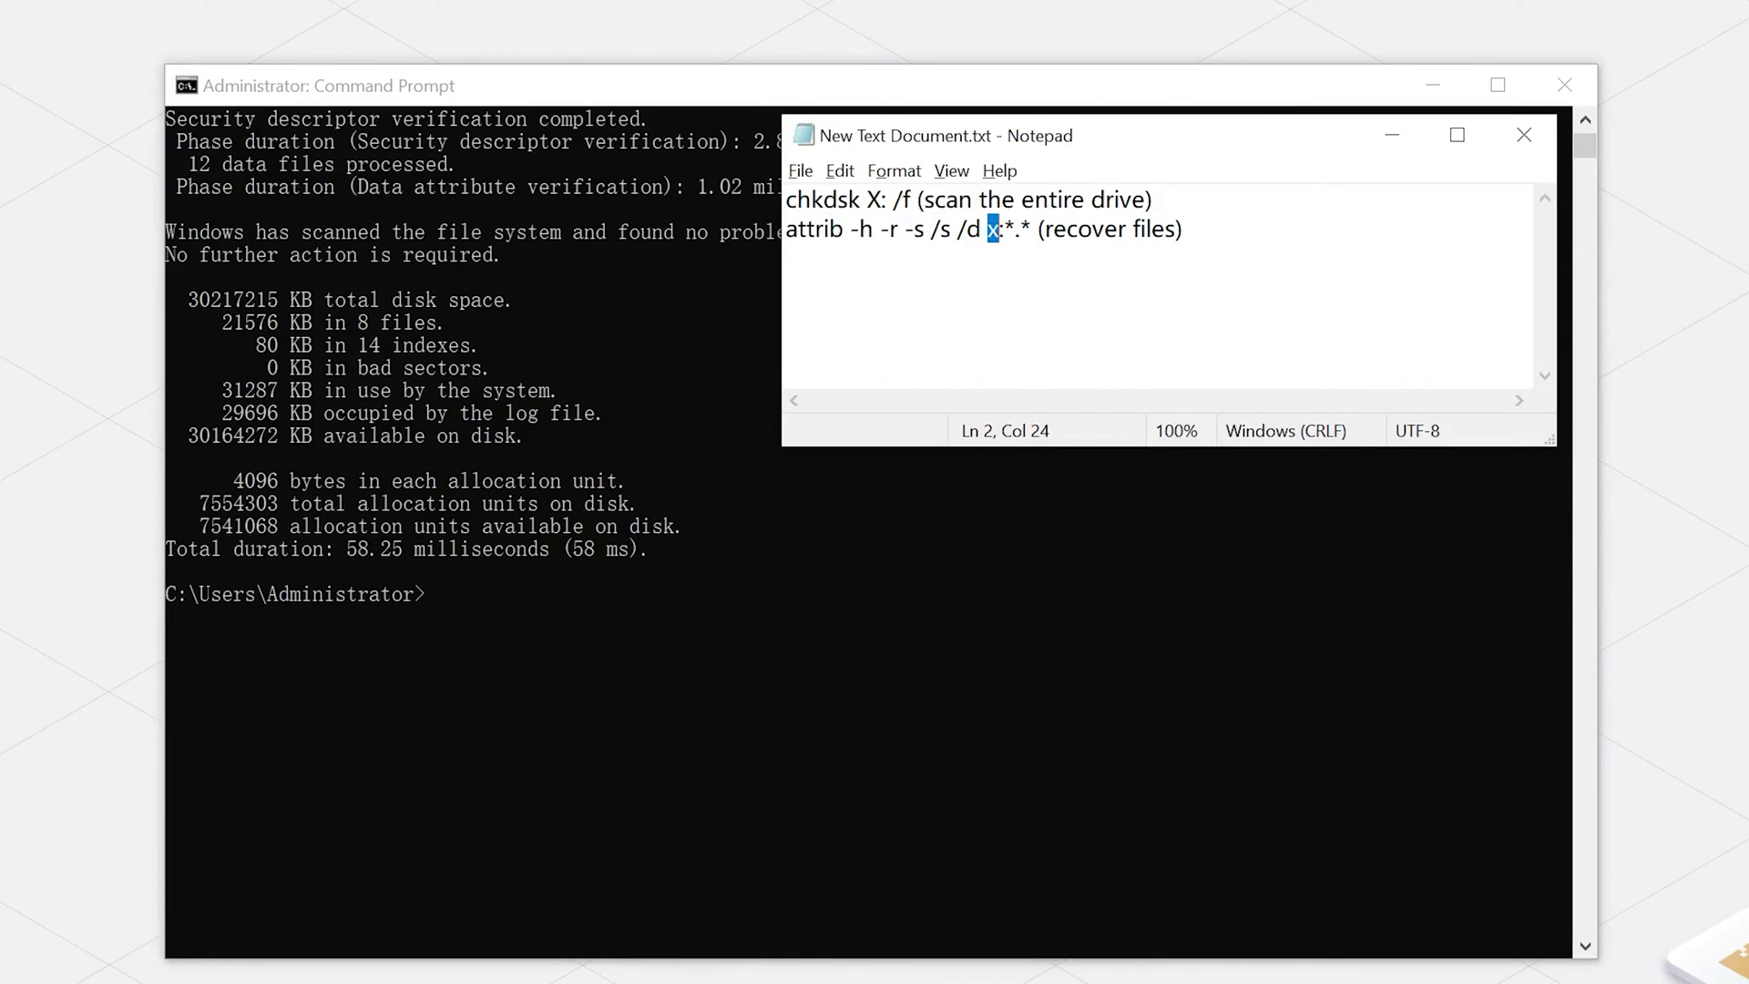
pyautogui.write('F')
pyautogui.press('End')
pyautogui.hotkey('shift', 'Home')
# Step: Run 'attrib -h -r -s /s /d F:*.*' in Command Prompt; access denied only for System Volume Information
pyautogui.hotkey('ctrl', 'c')
pyautogui.click(441, 597)
pyautogui.rightClick(440, 597)
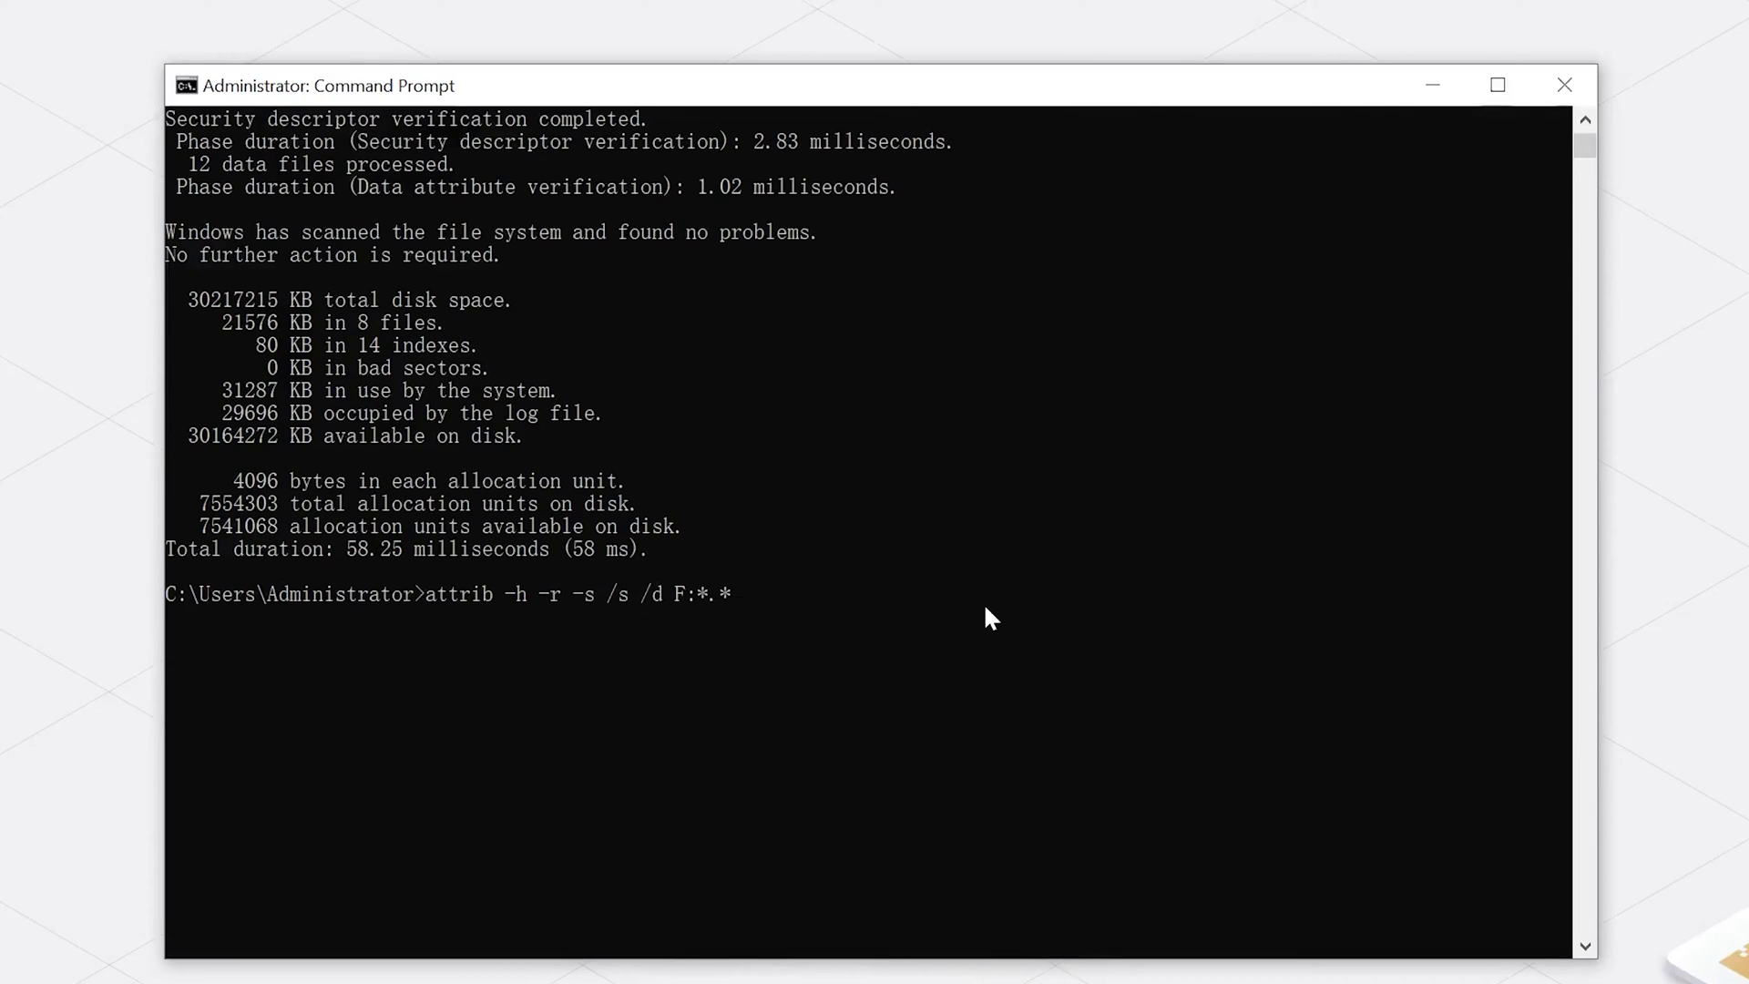
pyautogui.press('Return')
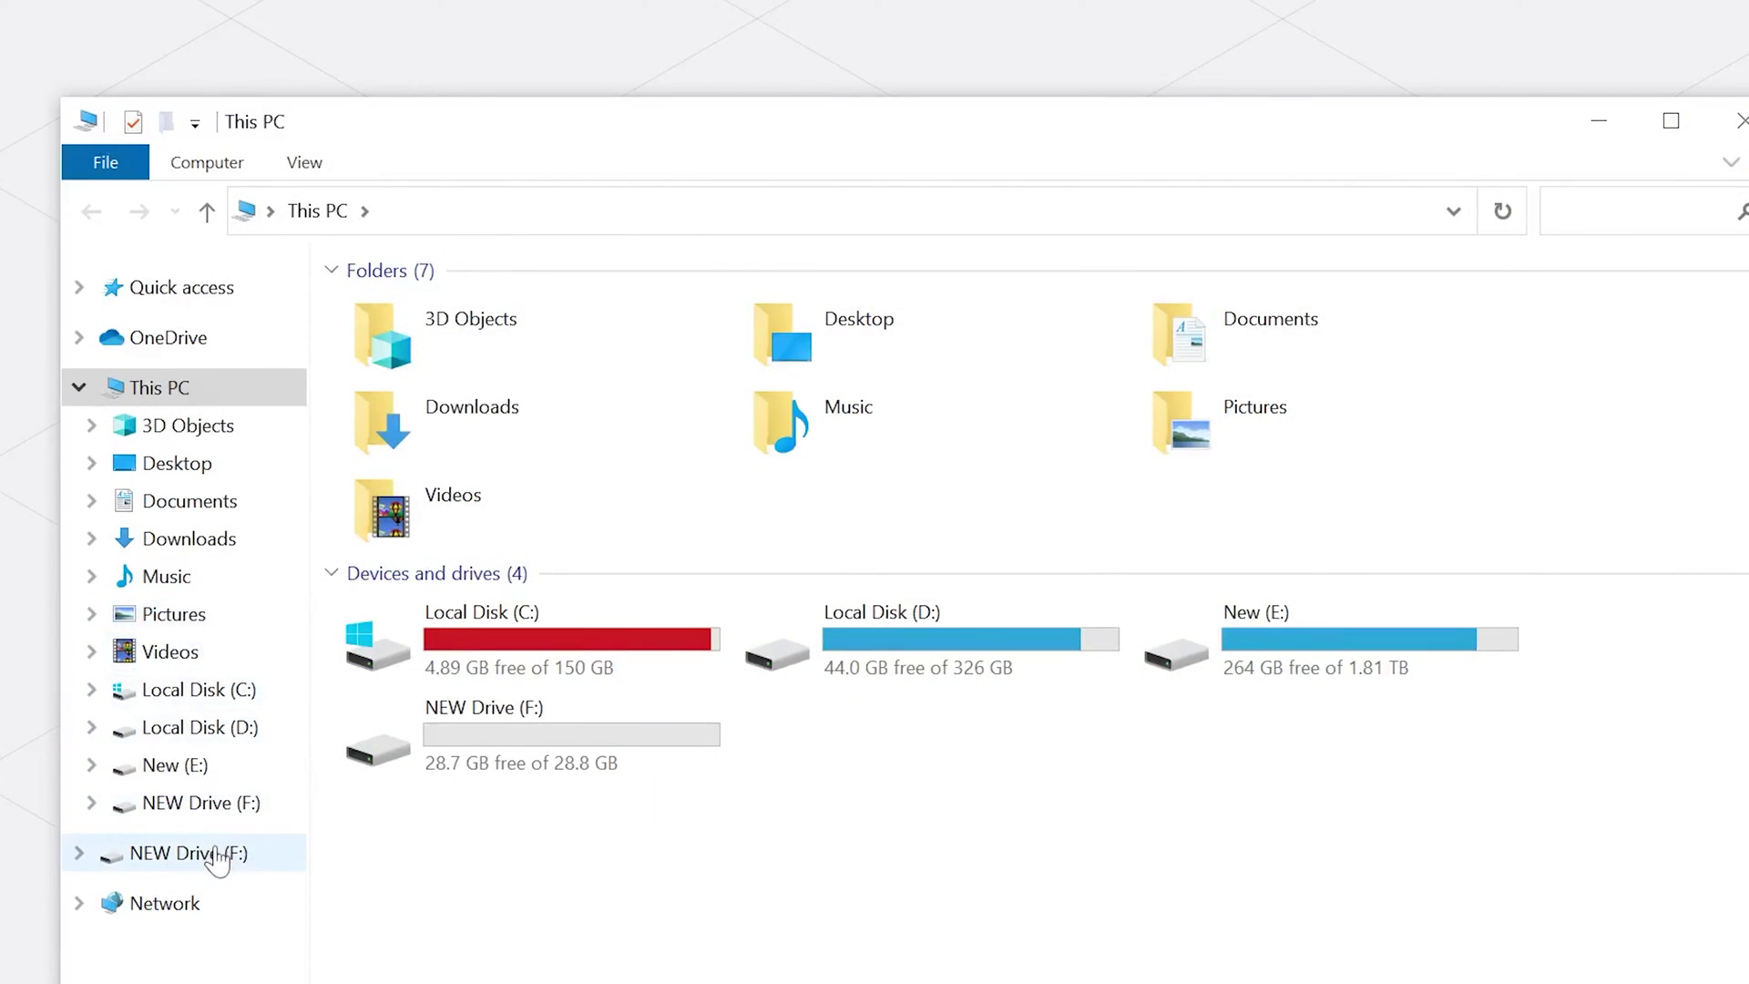
# Step: Show File History for NEW Drive (F:) from the Home ribbon; it can't find the folder
pyautogui.click(217, 857)
pyautogui.click(199, 170)
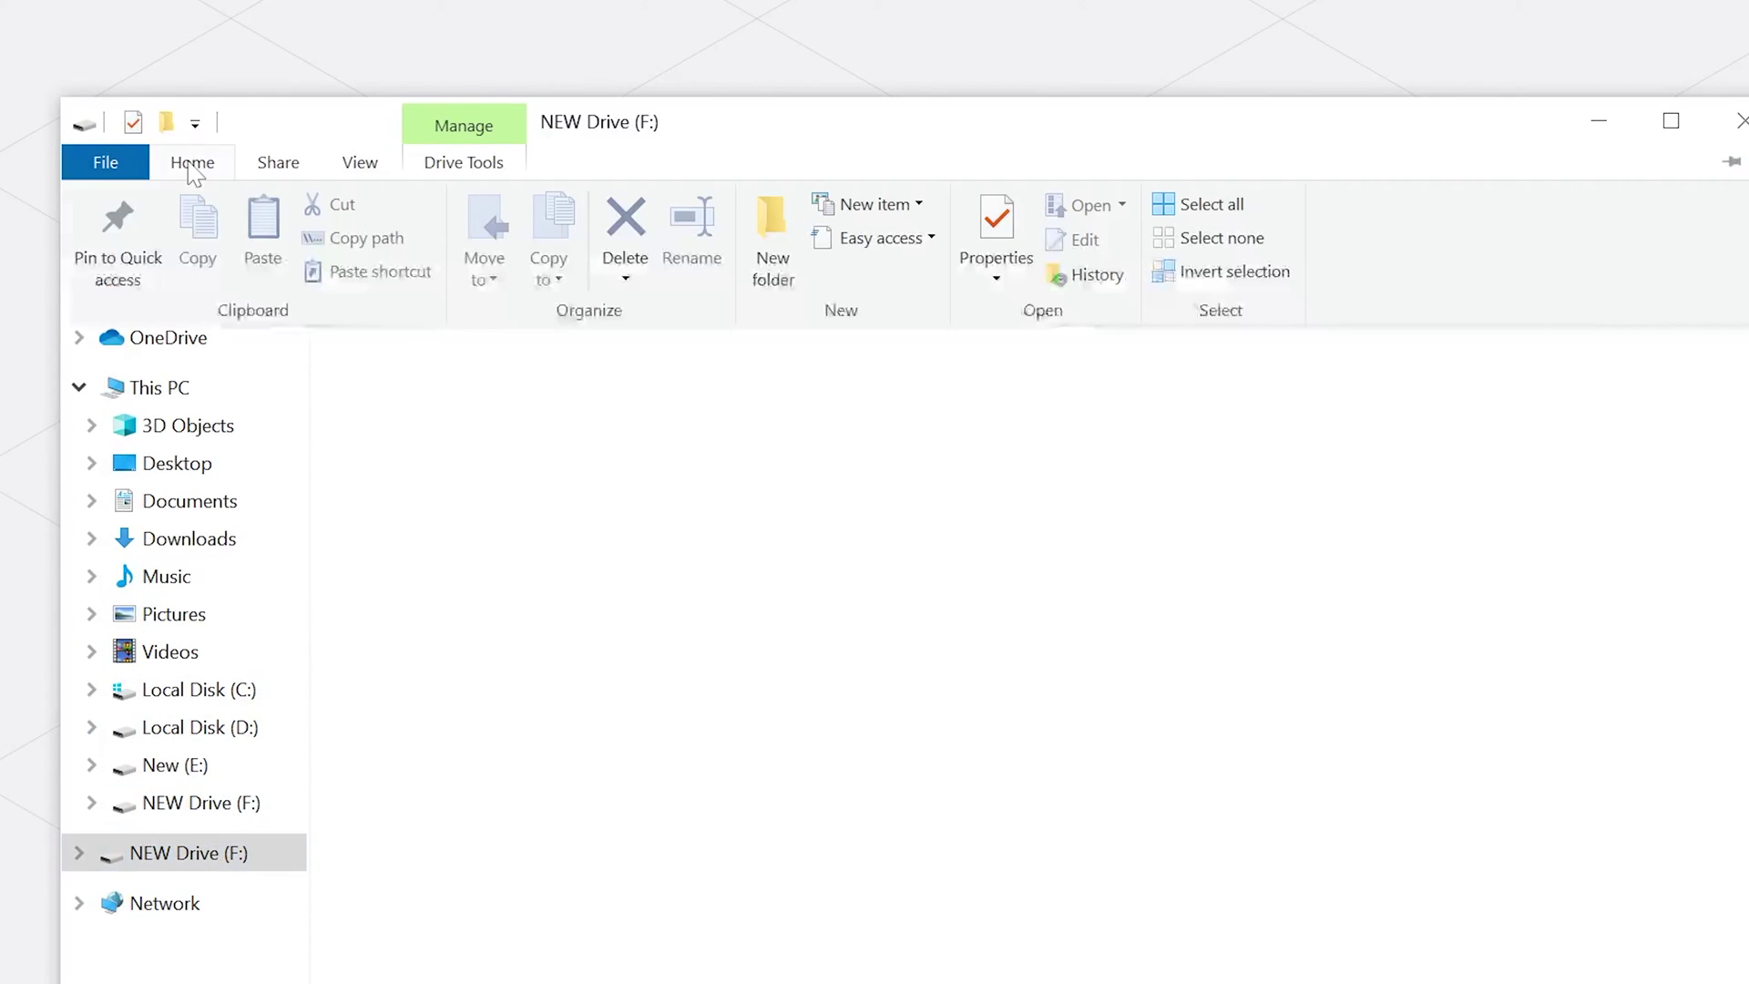
pyautogui.click(1062, 276)
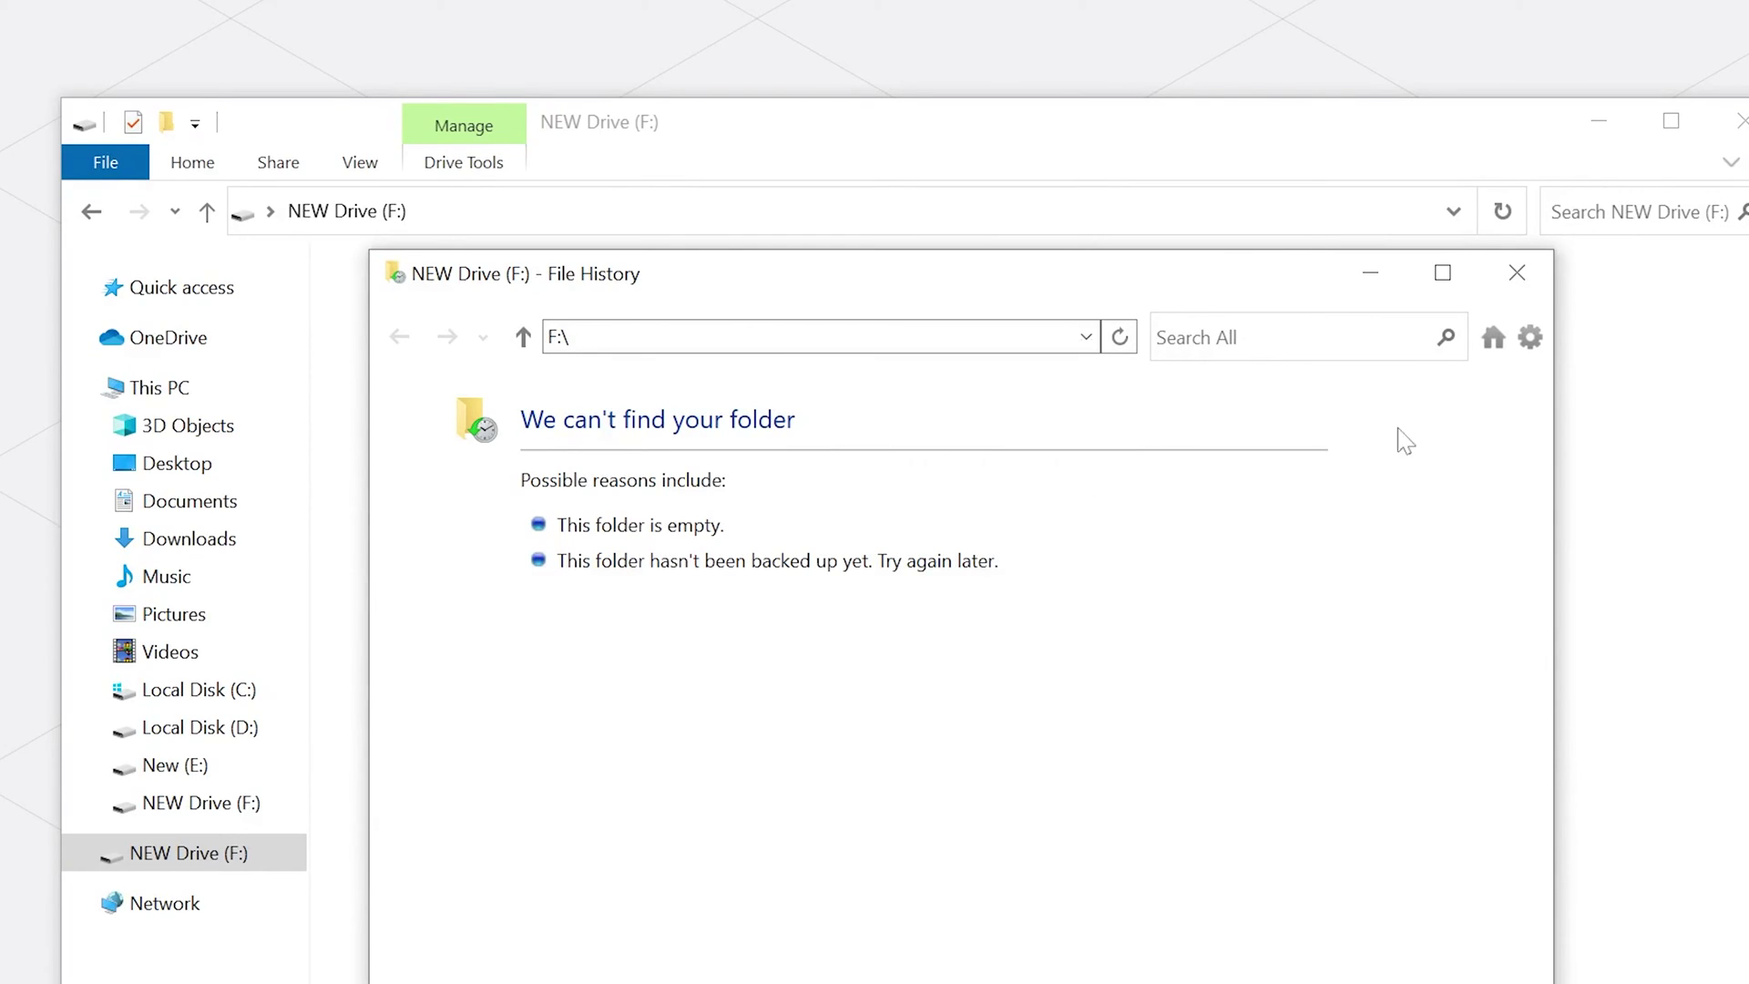
# Step: Turn File History on for the drive from its Control Panel page
pyautogui.click(1529, 337)
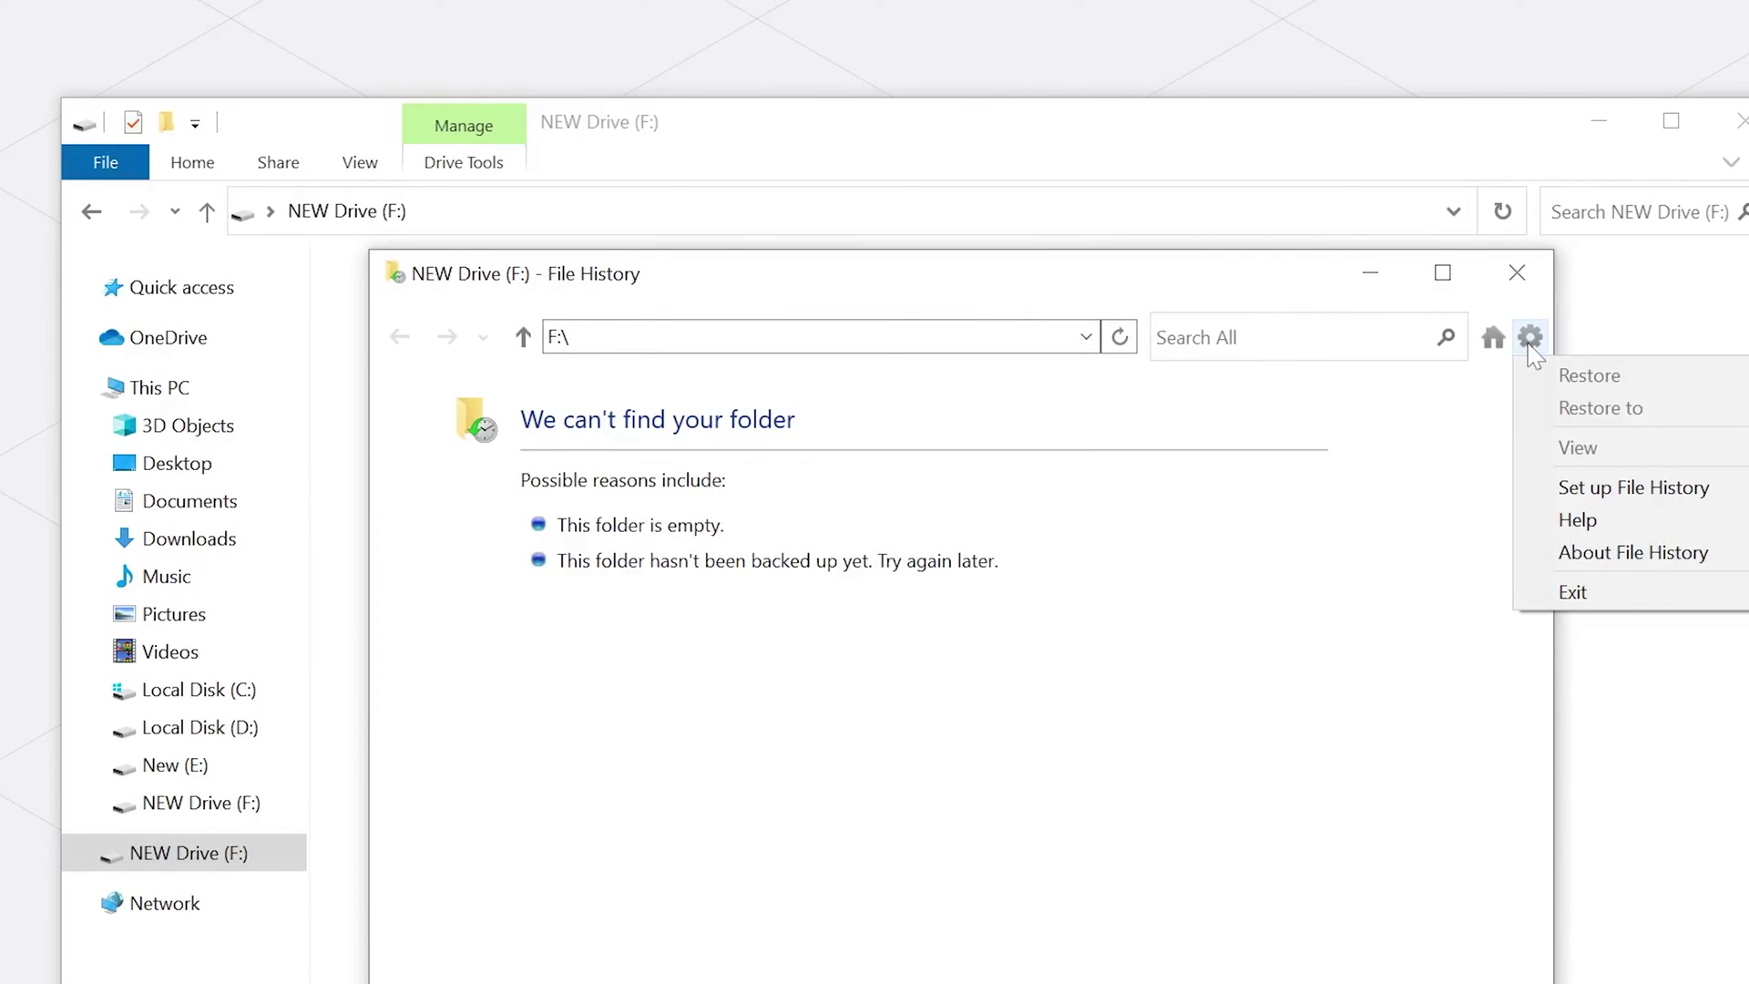
pyautogui.click(1585, 499)
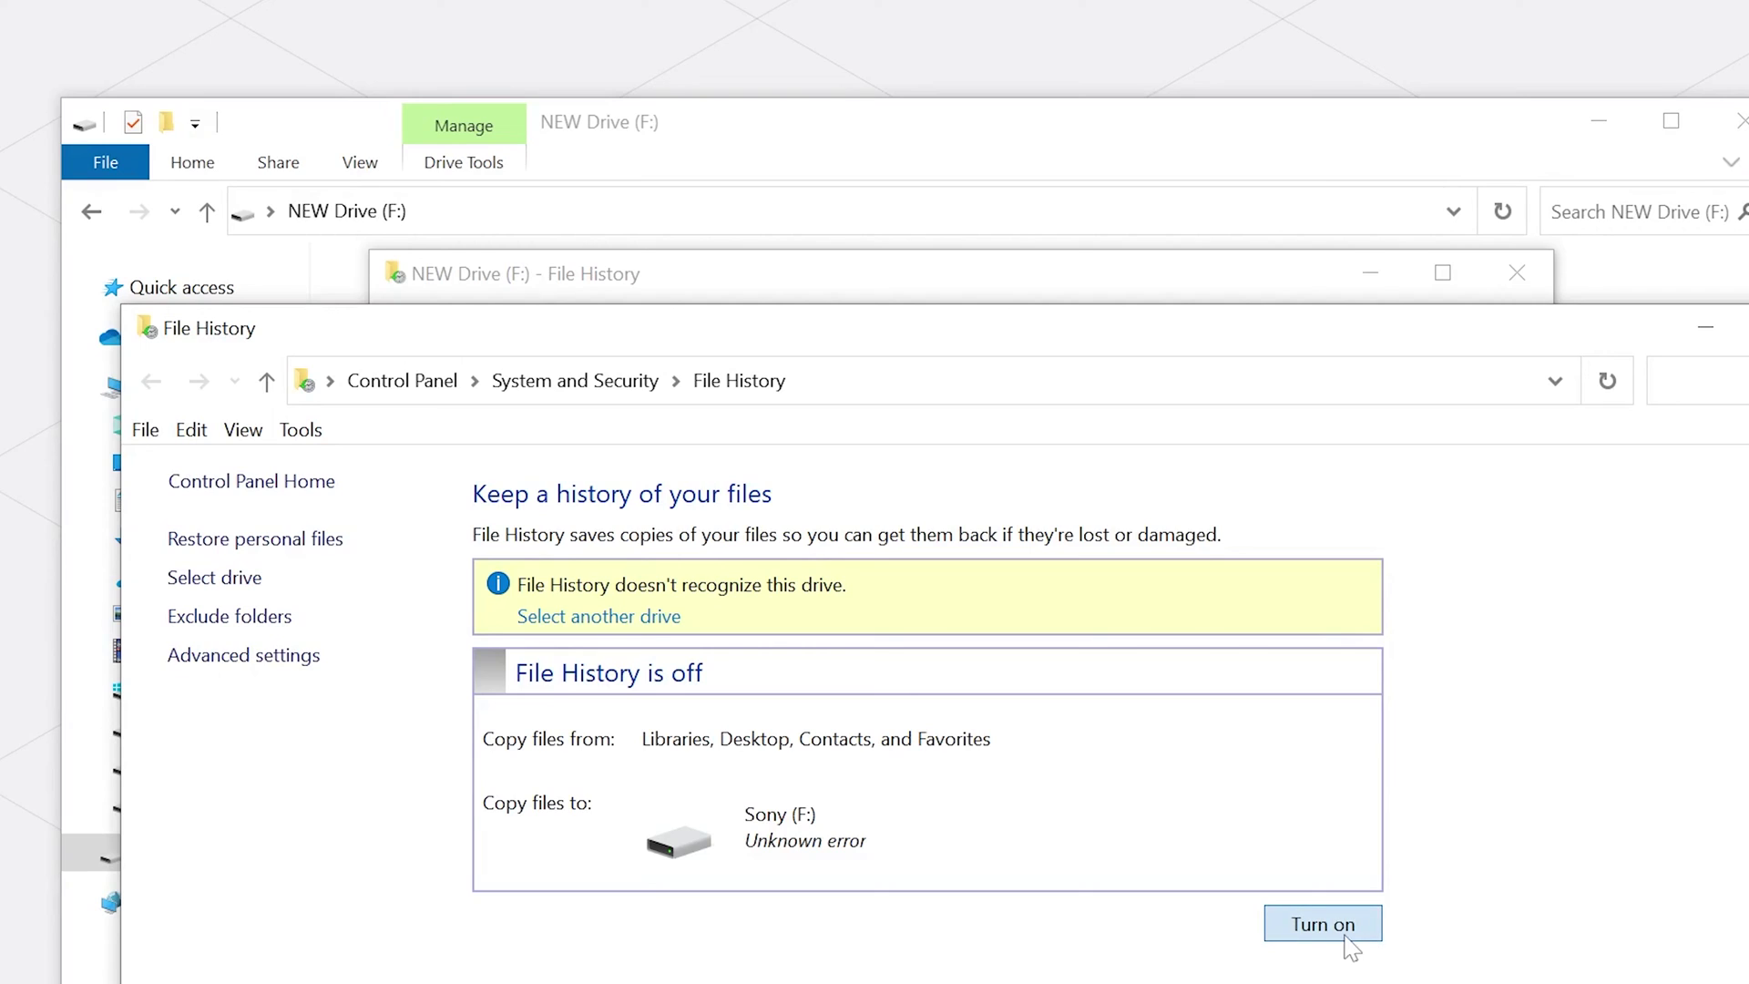
pyautogui.click(1347, 941)
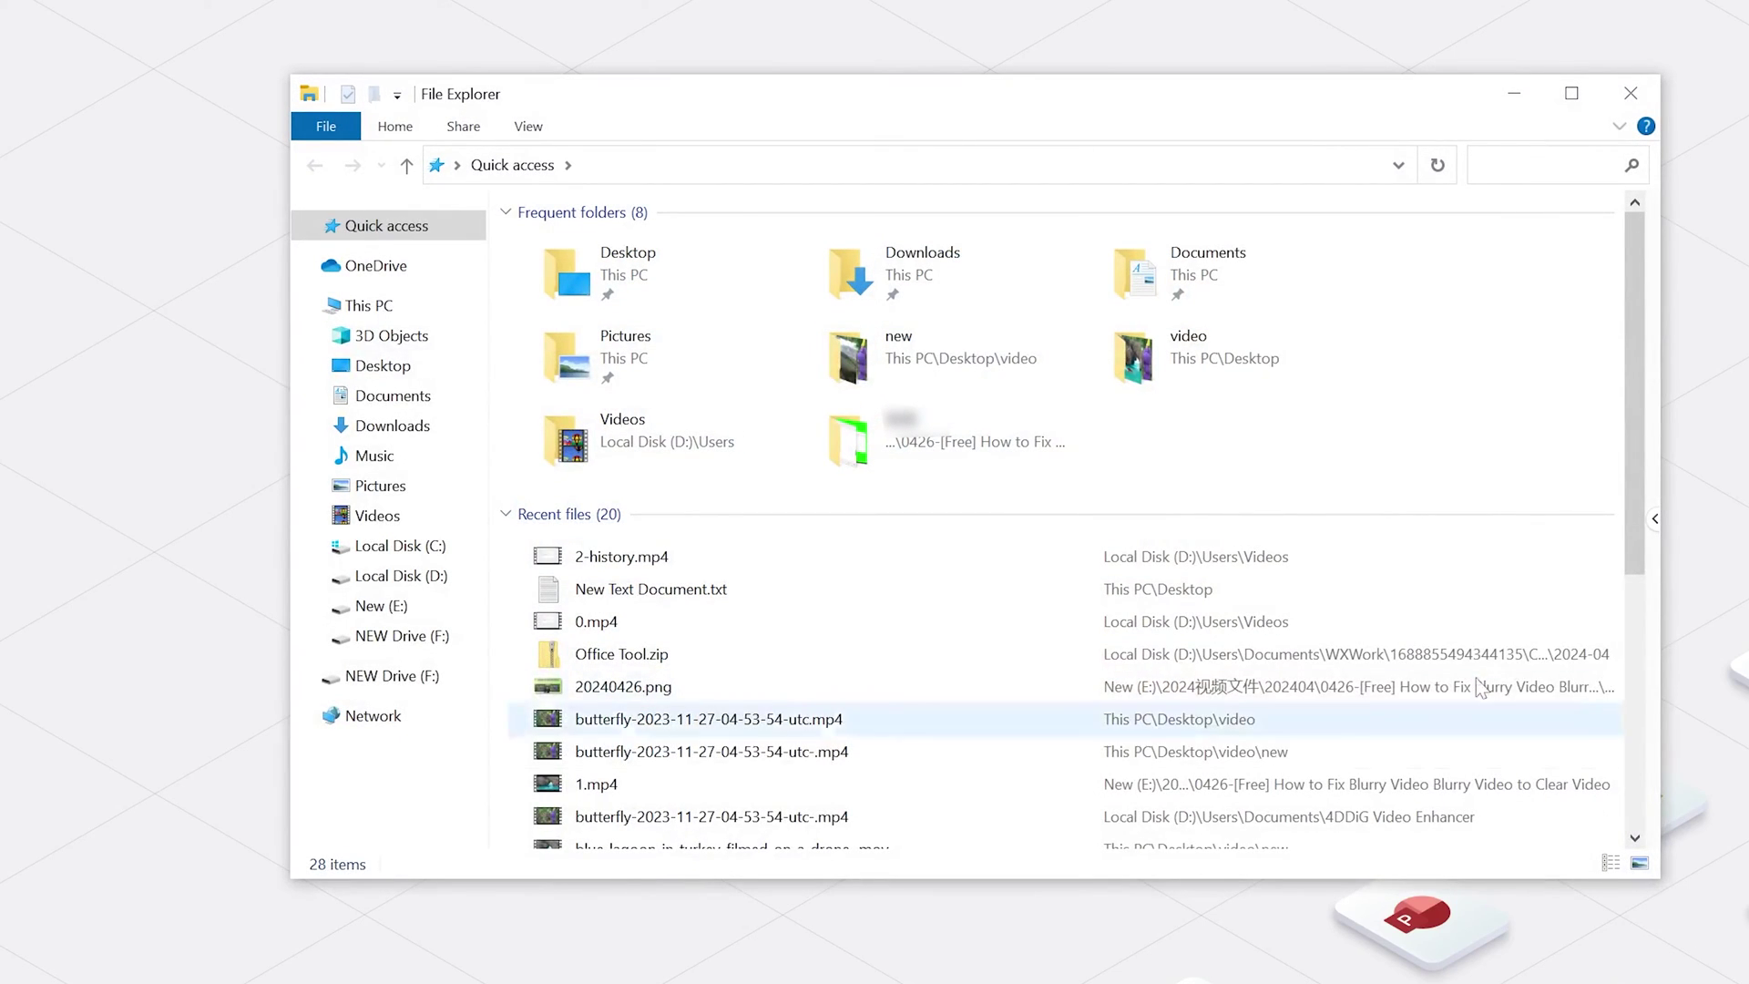
# Step: Bring up Properties of the empty NEW Drive (F:) folder area to check Previous Versions
pyautogui.click(397, 678)
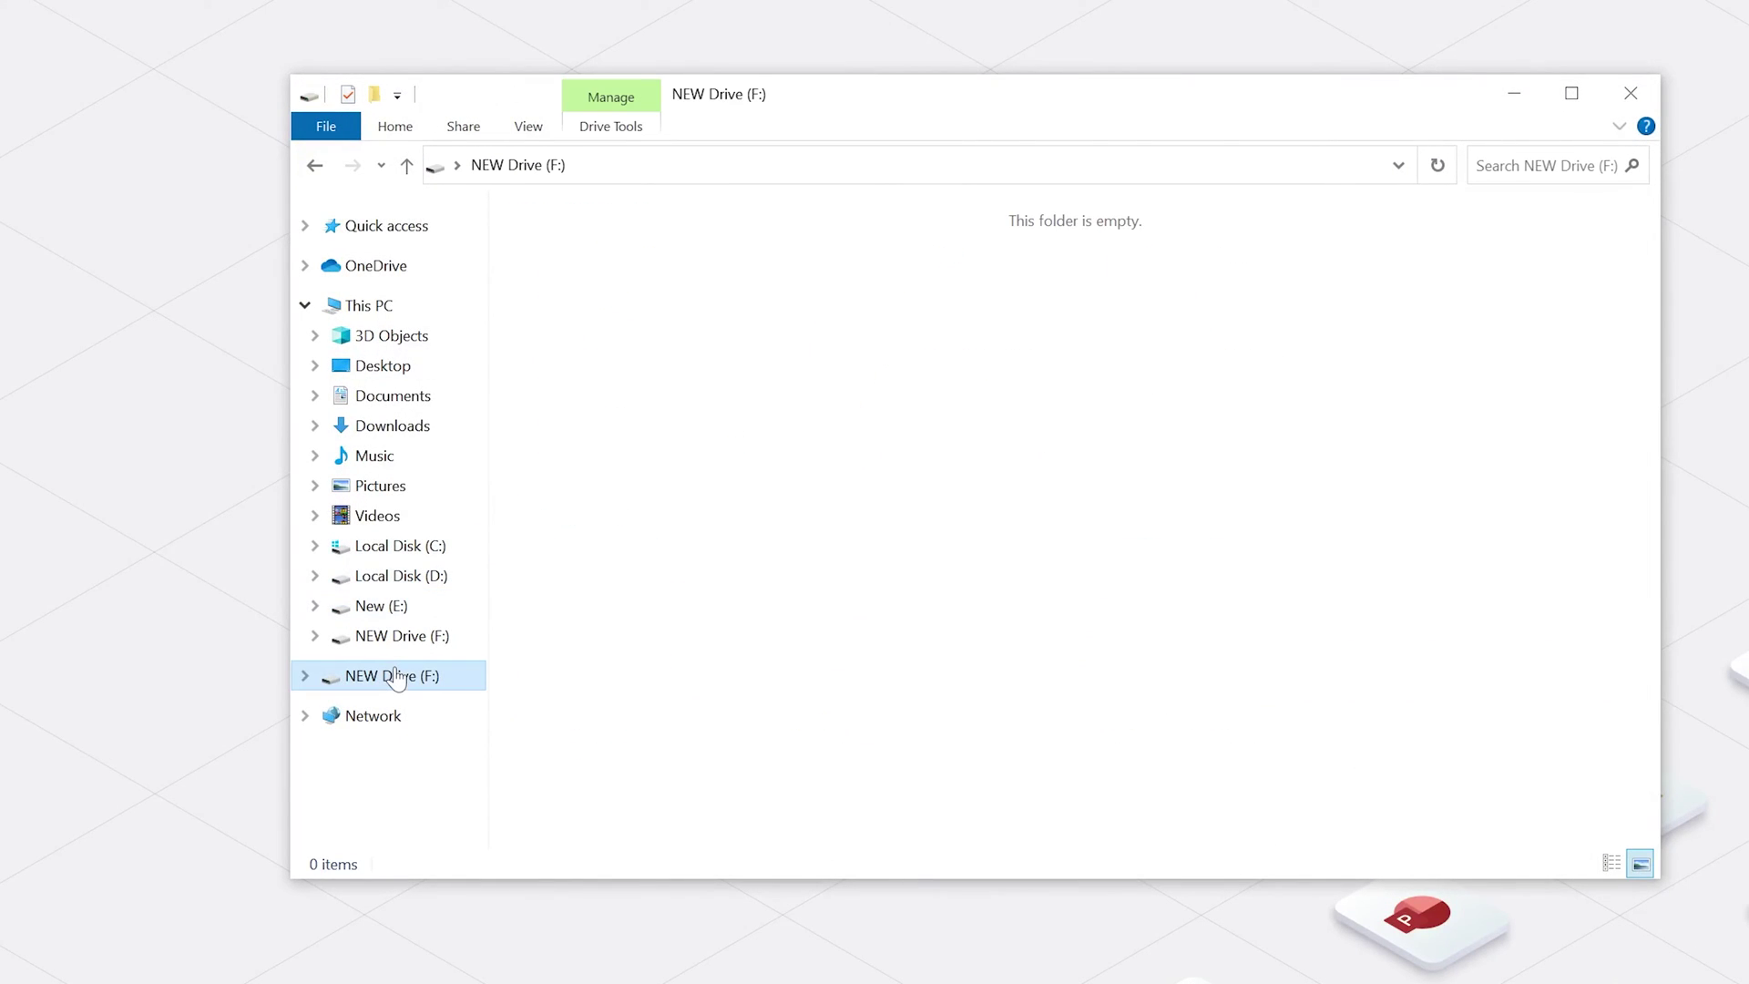
pyautogui.rightClick(876, 324)
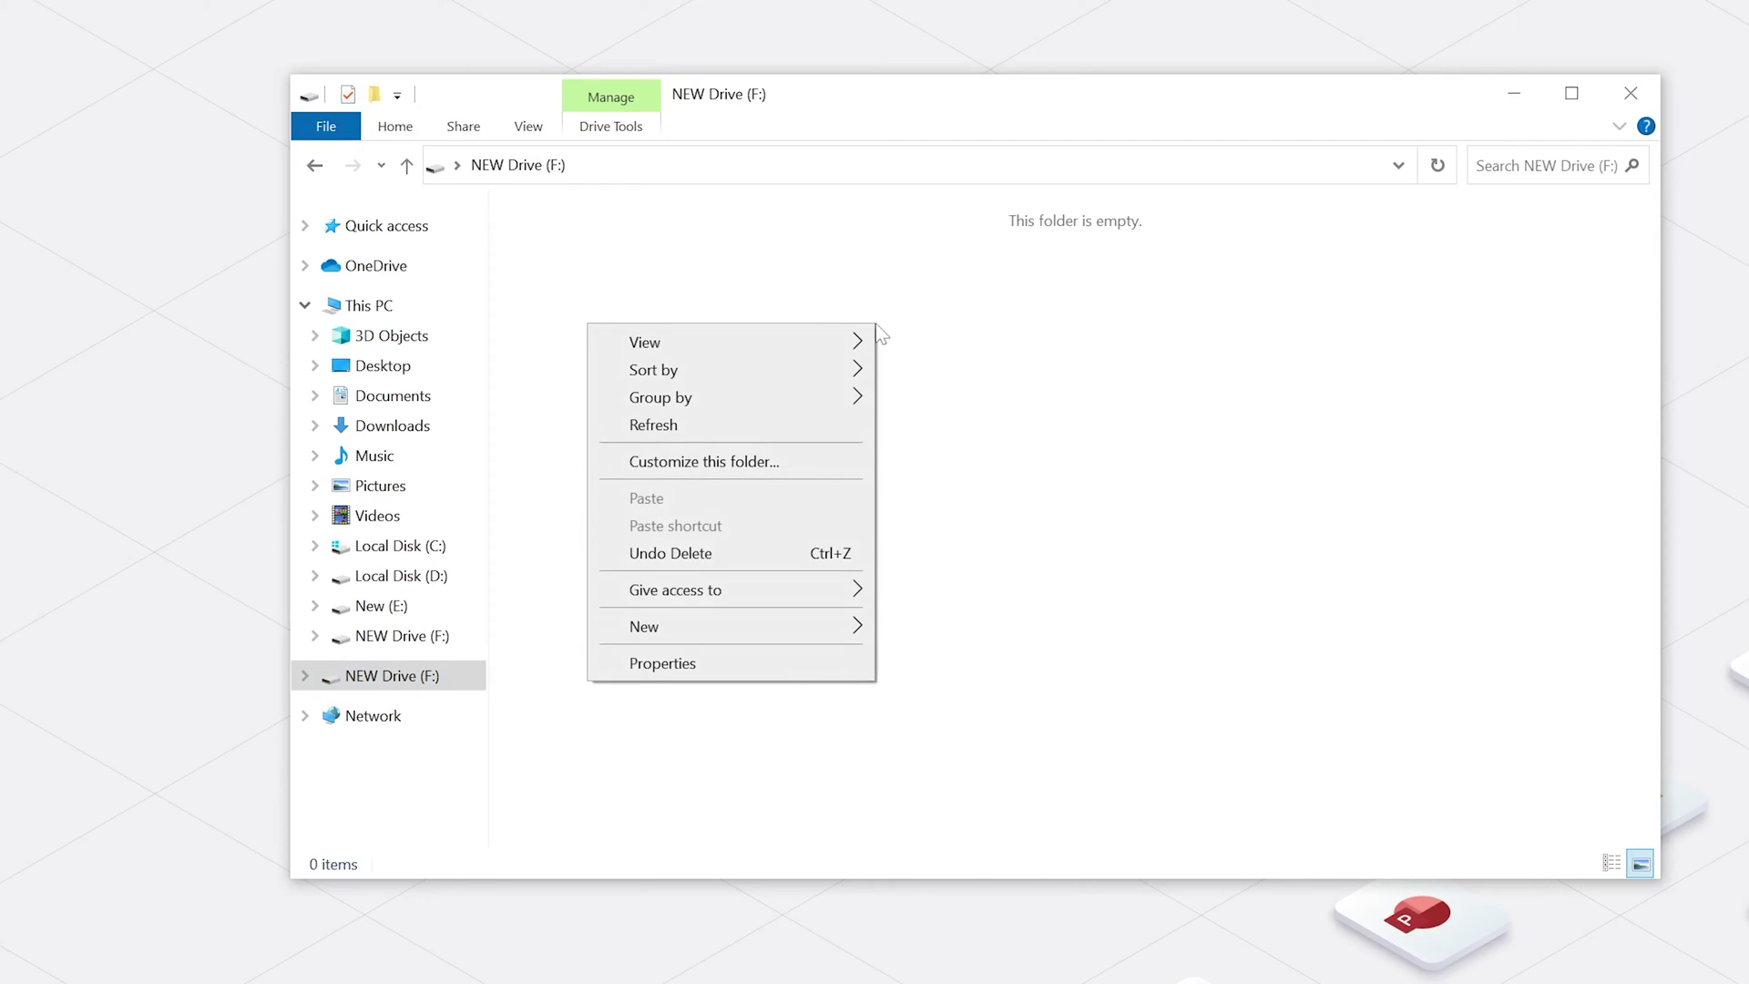
pyautogui.click(778, 671)
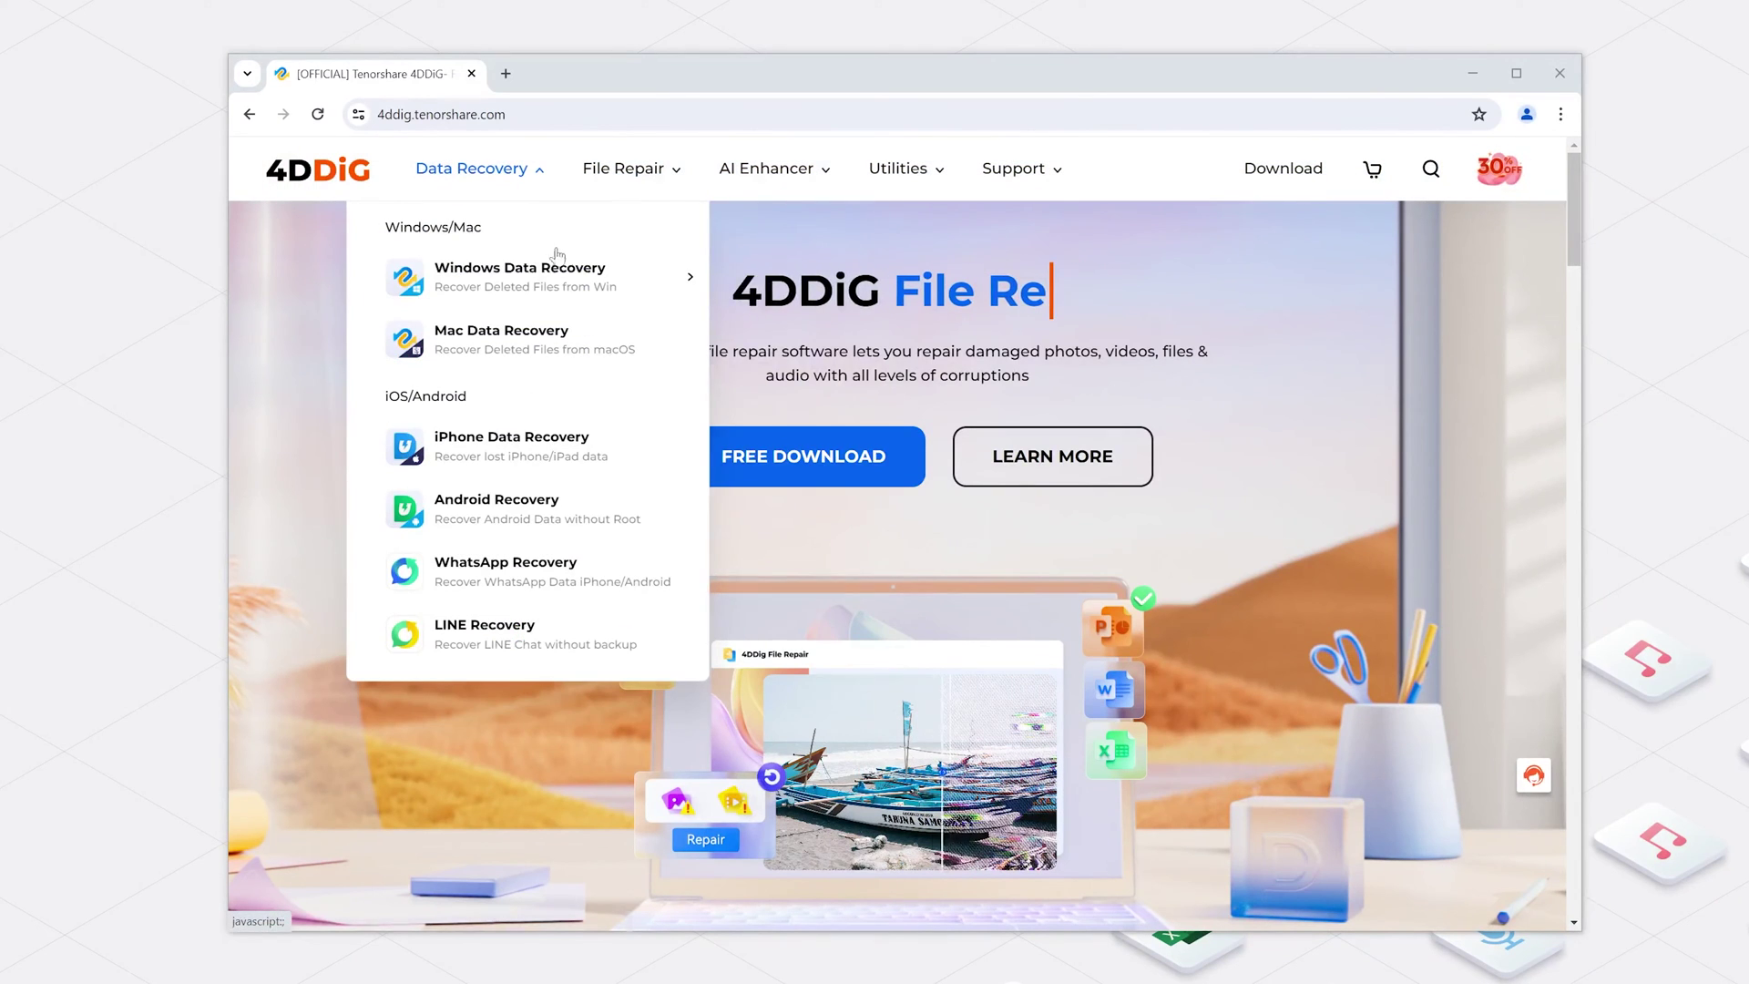
# Step: Get the free download from the 4DDiG Windows Data Recovery page and start scanning NEW Drive (F:)
pyautogui.click(557, 267)
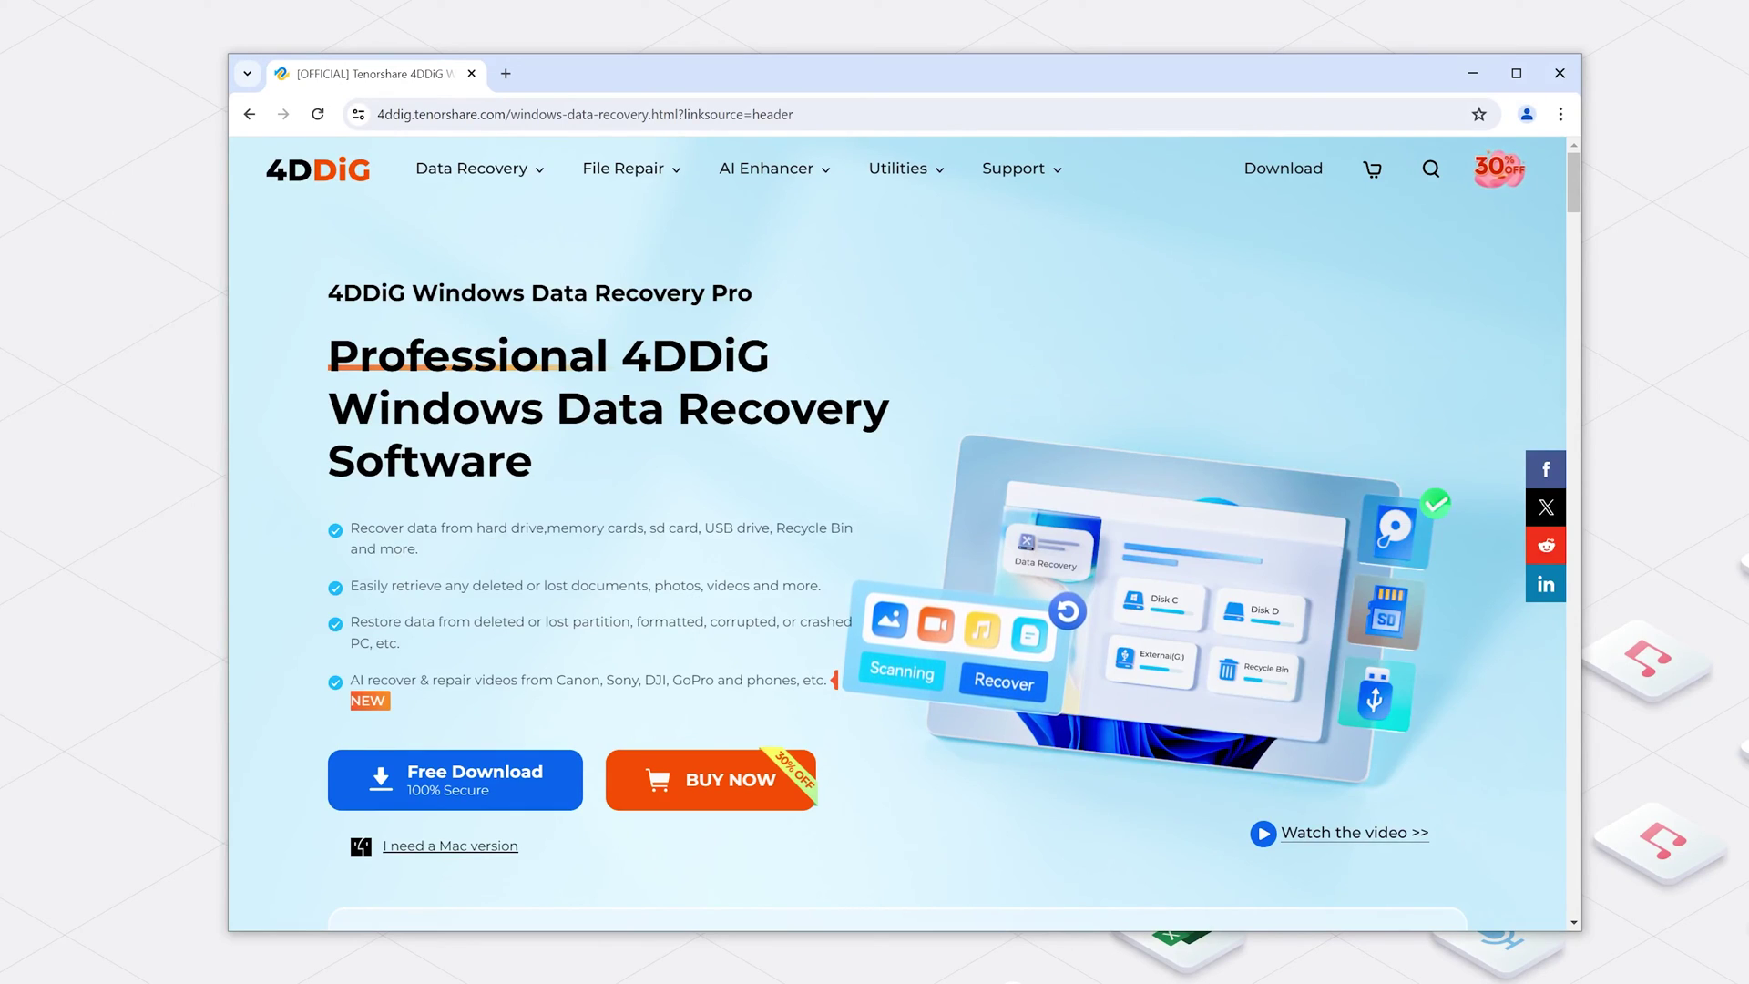
pyautogui.moveTo(477, 529); pyautogui.dragTo(858, 548)
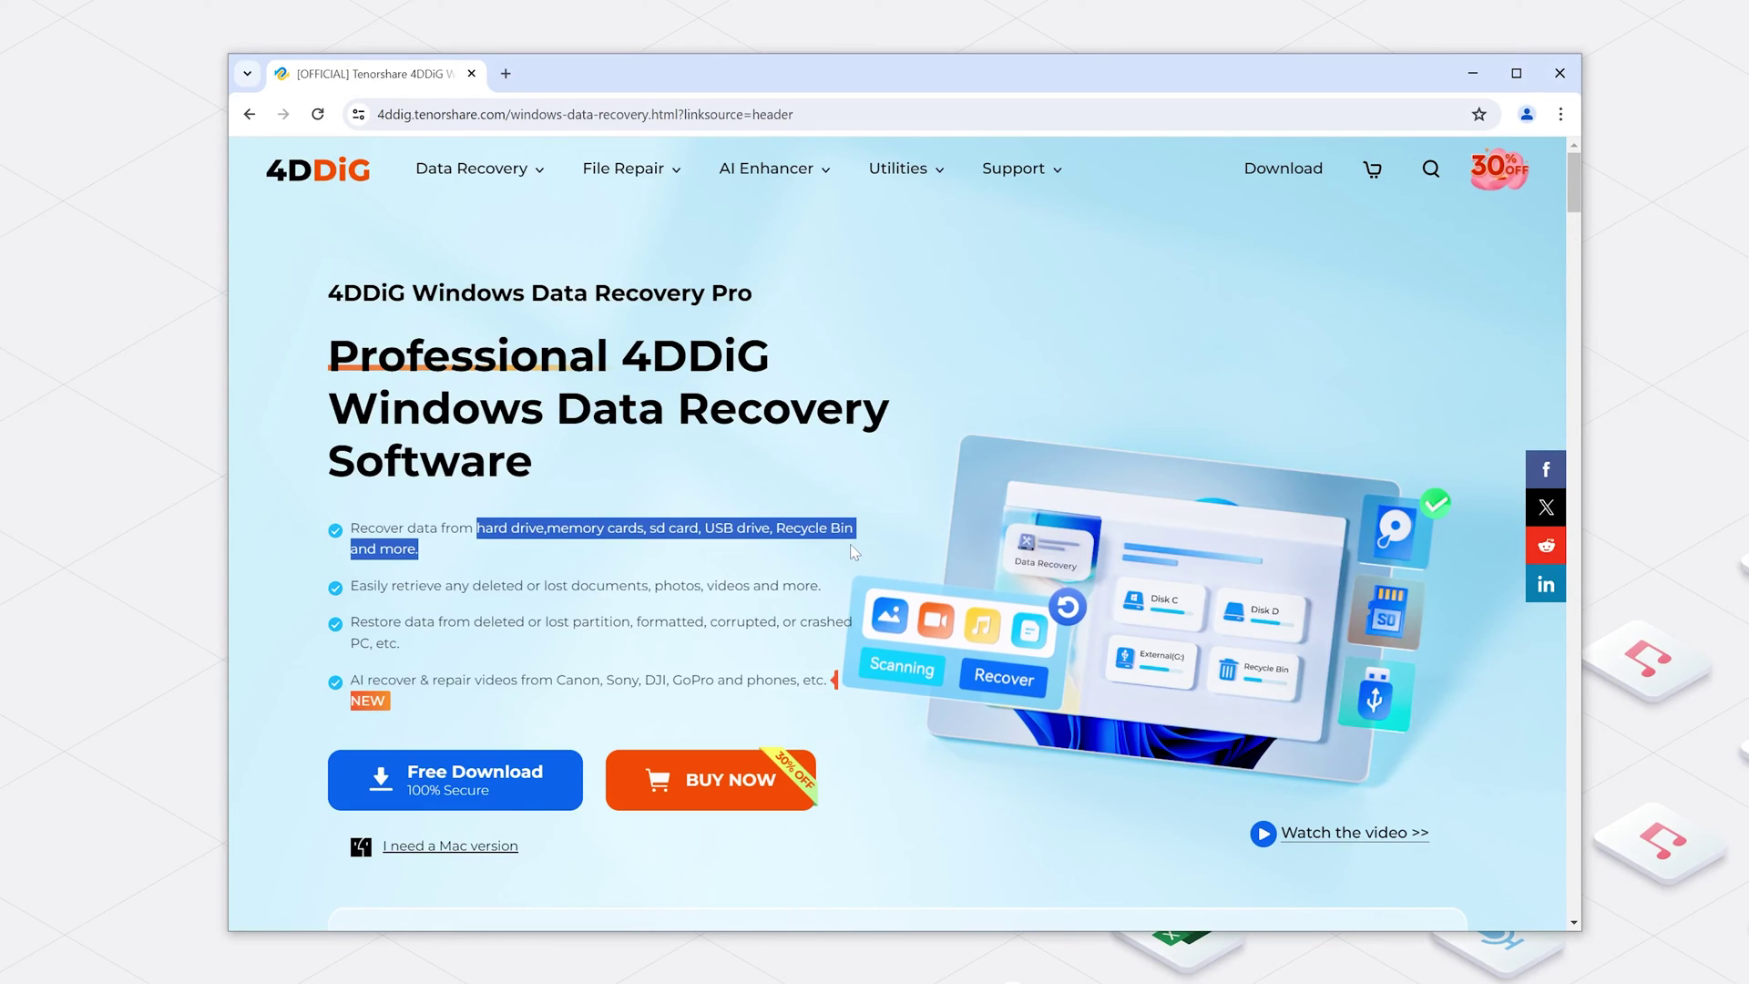
pyautogui.click(698, 645)
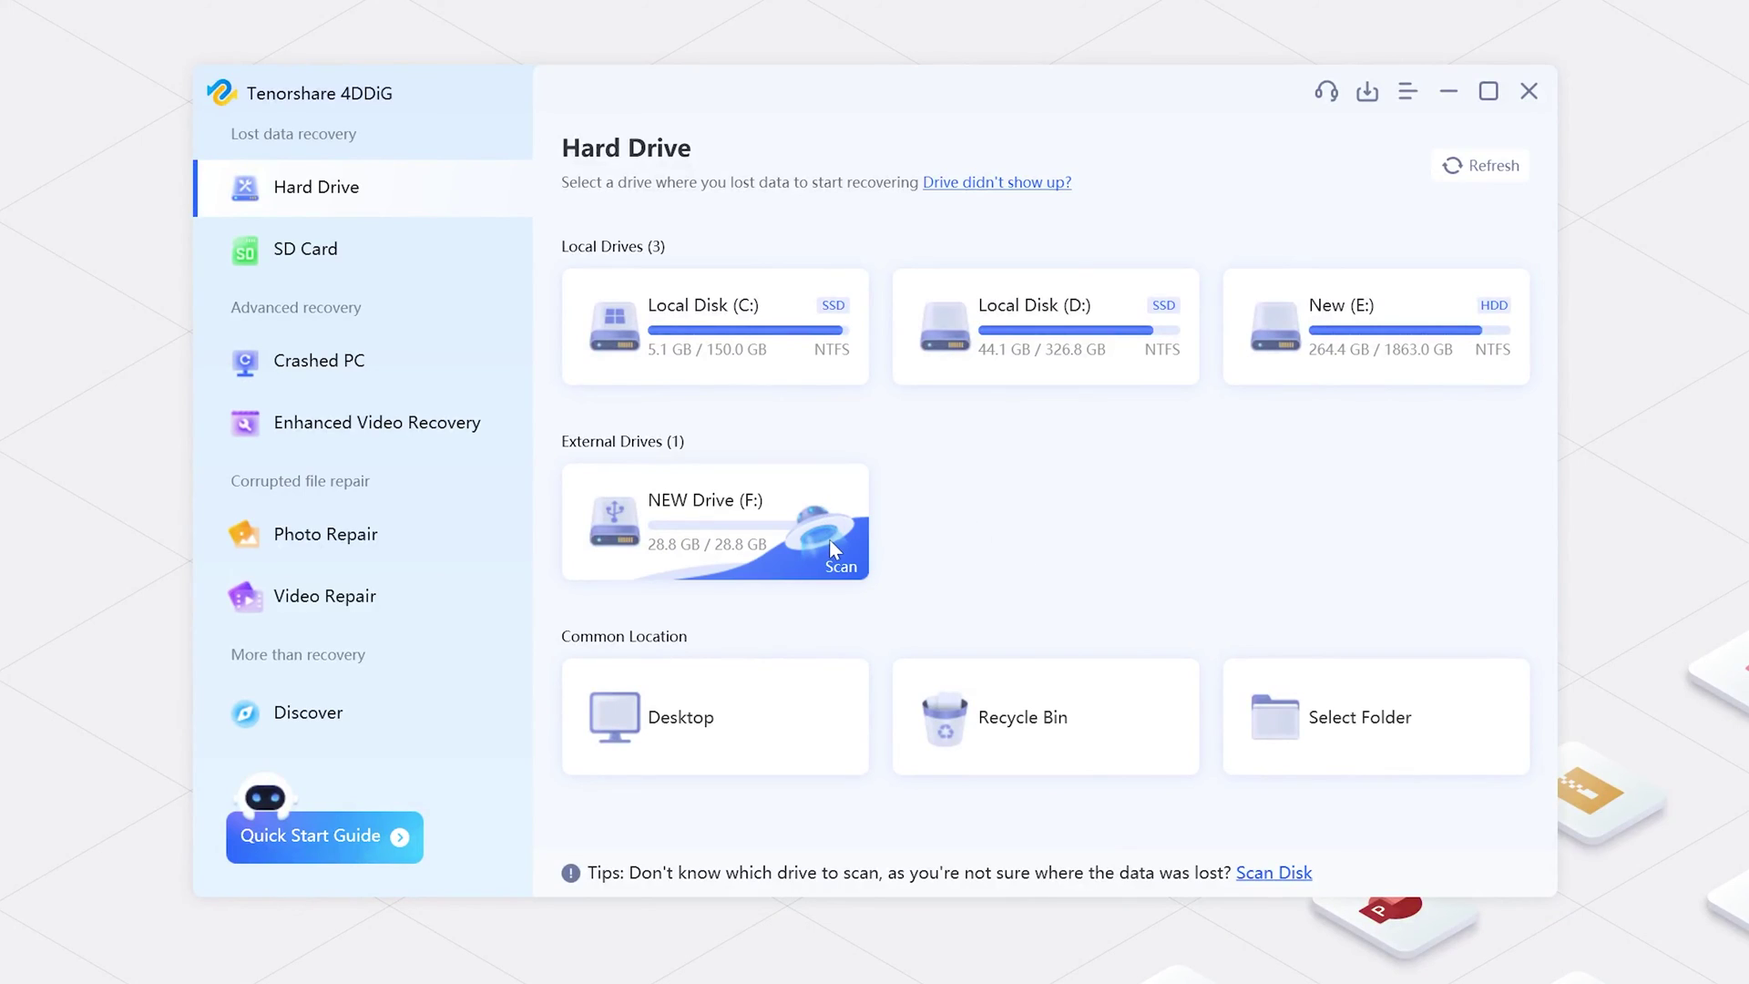
pyautogui.click(829, 539)
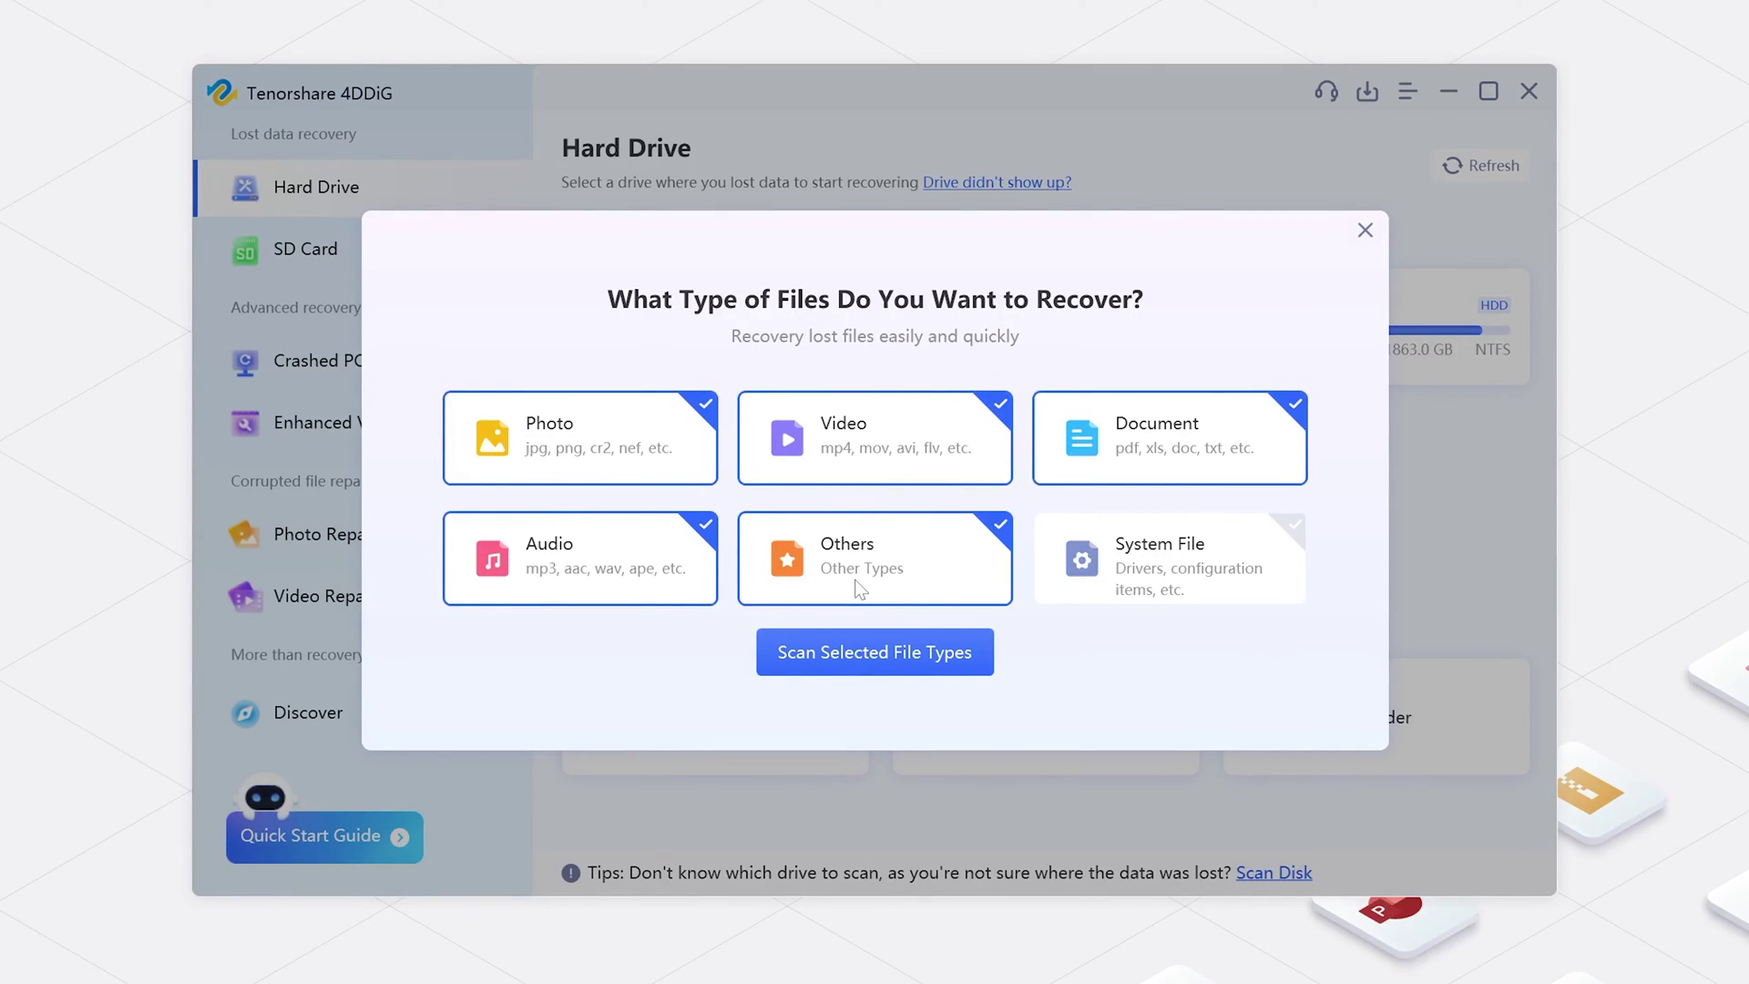
# Step: Scan all file types, group results by type and browse Photo, Video, Audio, then the jpg photos
pyautogui.click(841, 654)
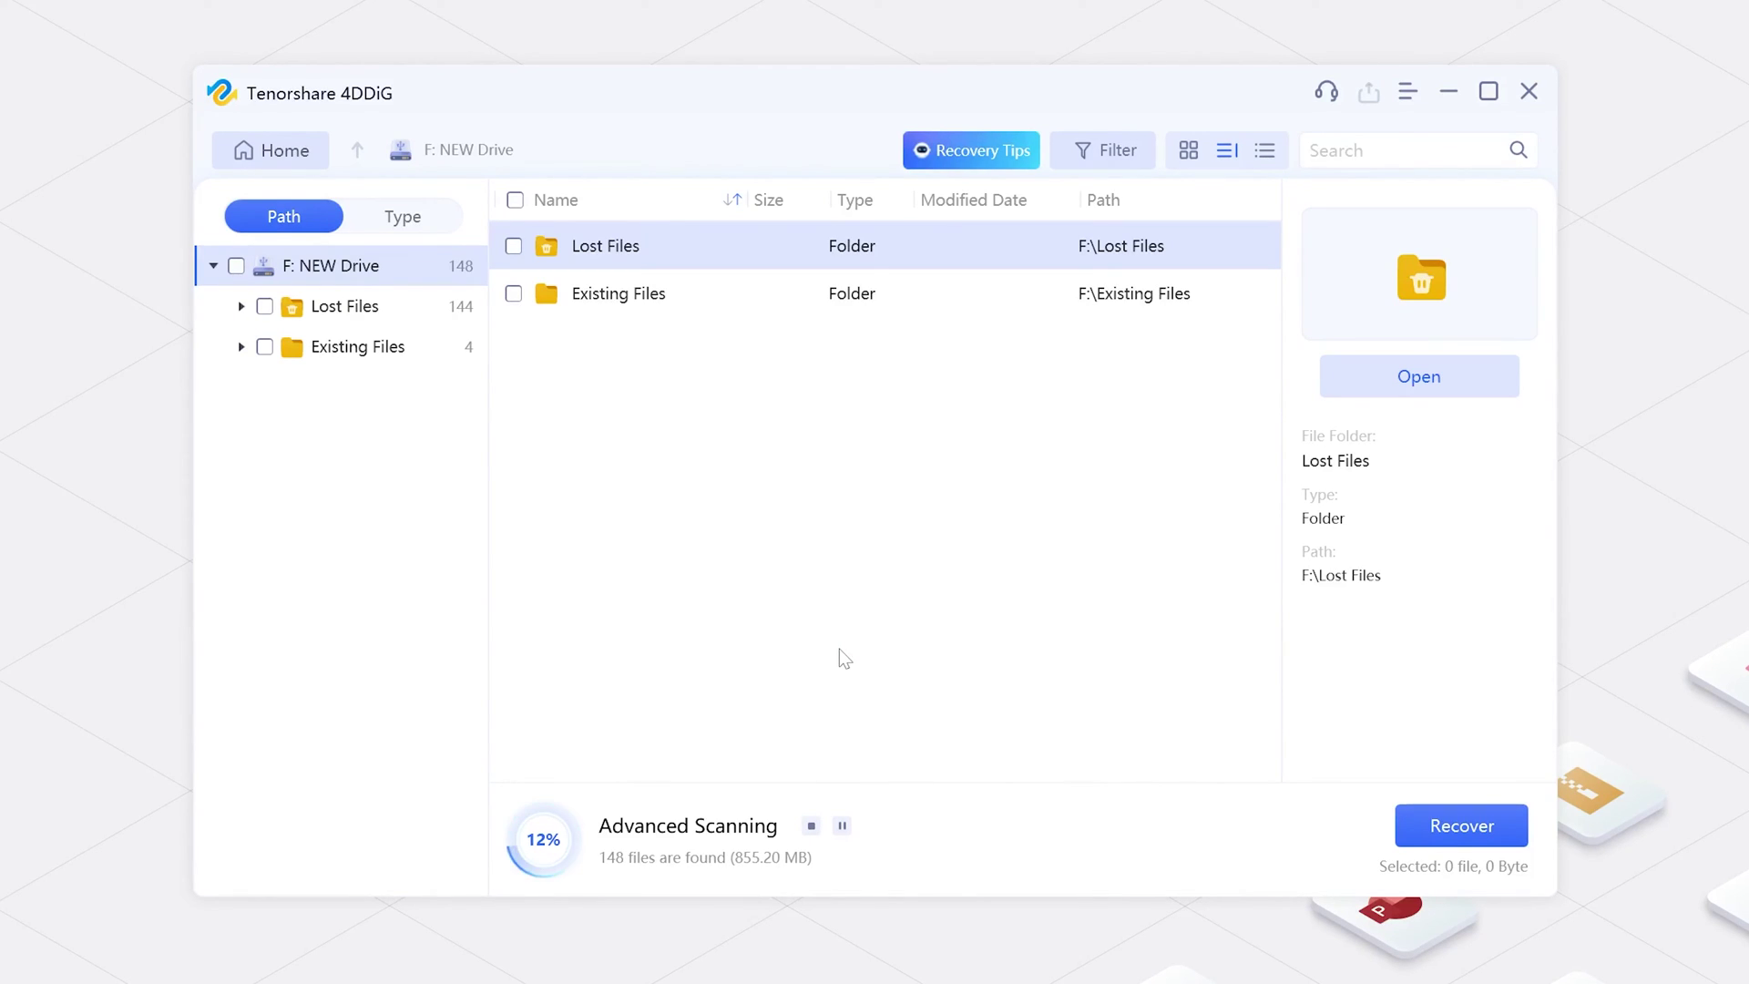
pyautogui.click(431, 221)
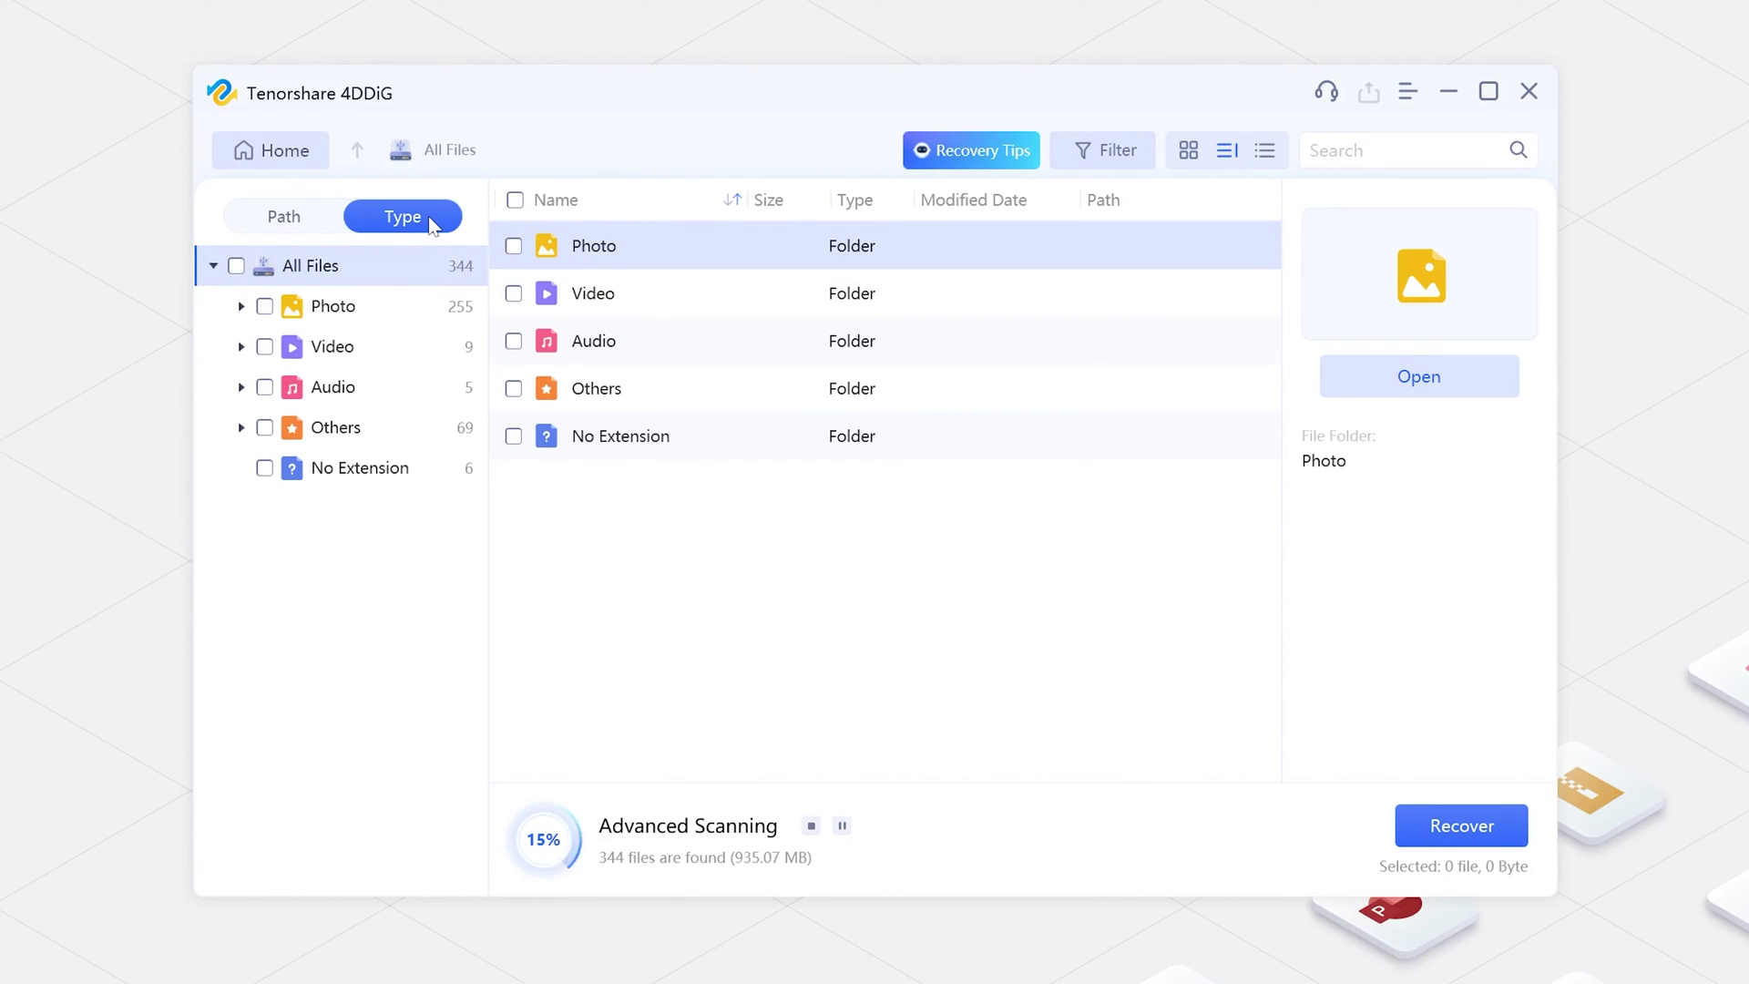
pyautogui.click(392, 301)
pyautogui.click(391, 347)
pyautogui.click(393, 378)
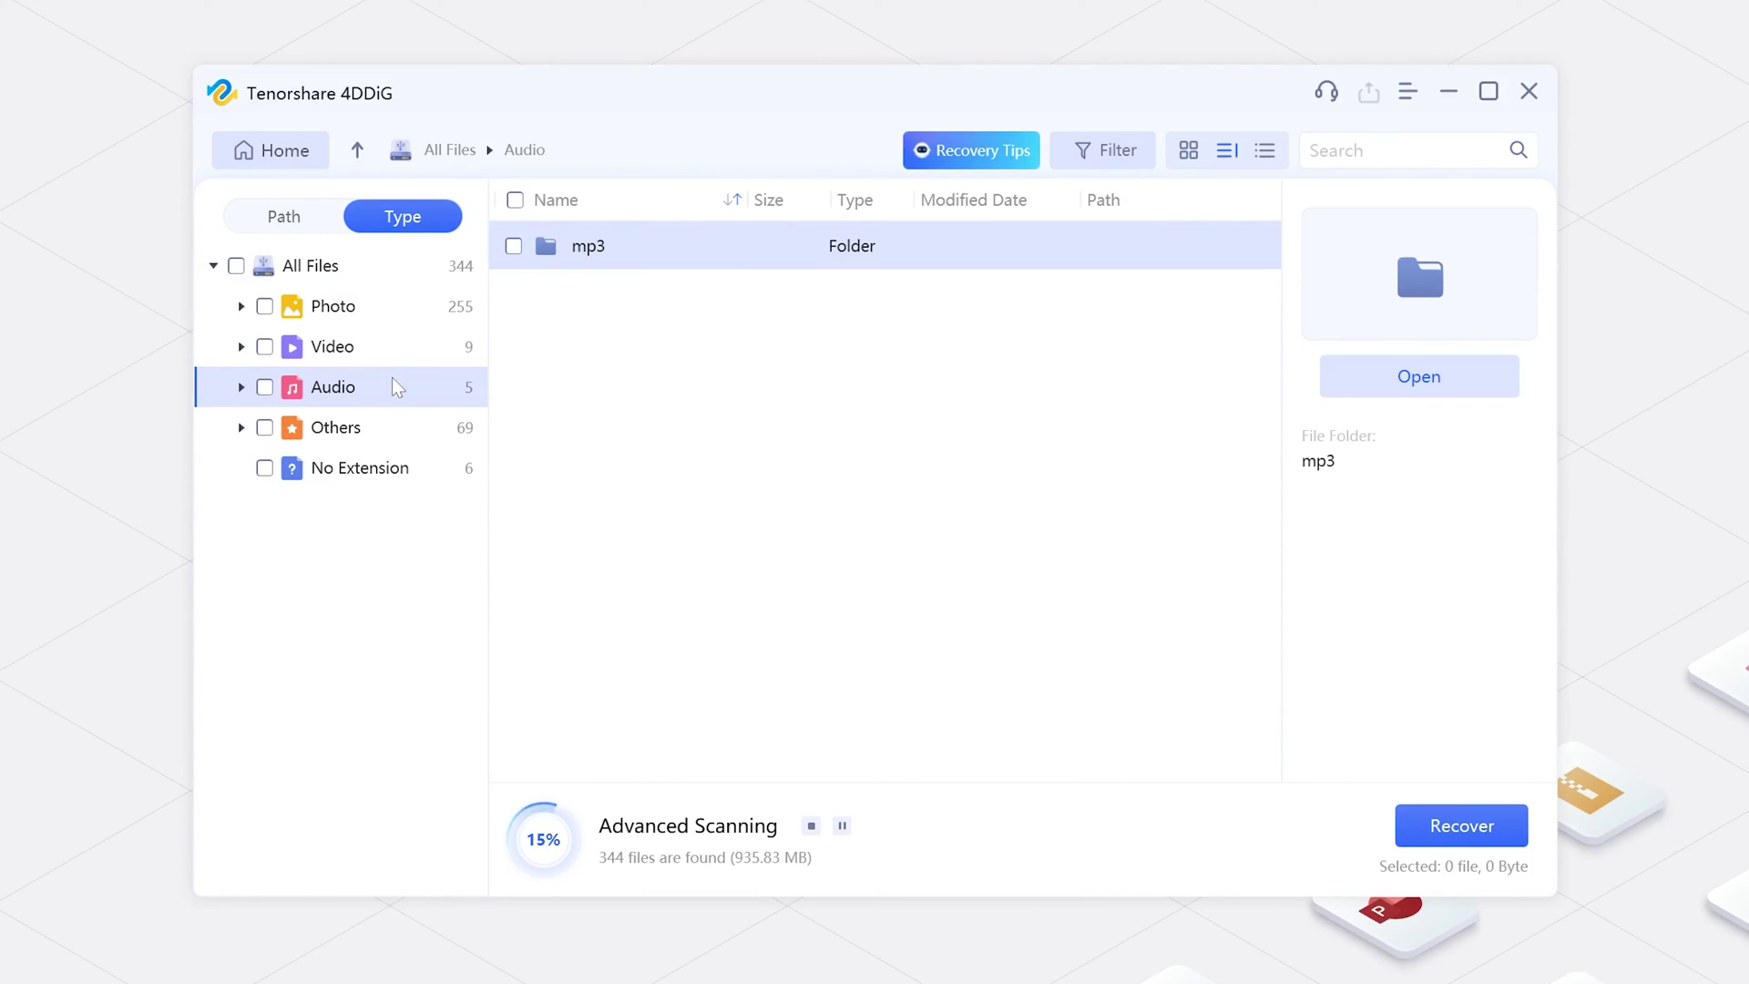
pyautogui.click(392, 306)
pyautogui.doubleClick(624, 290)
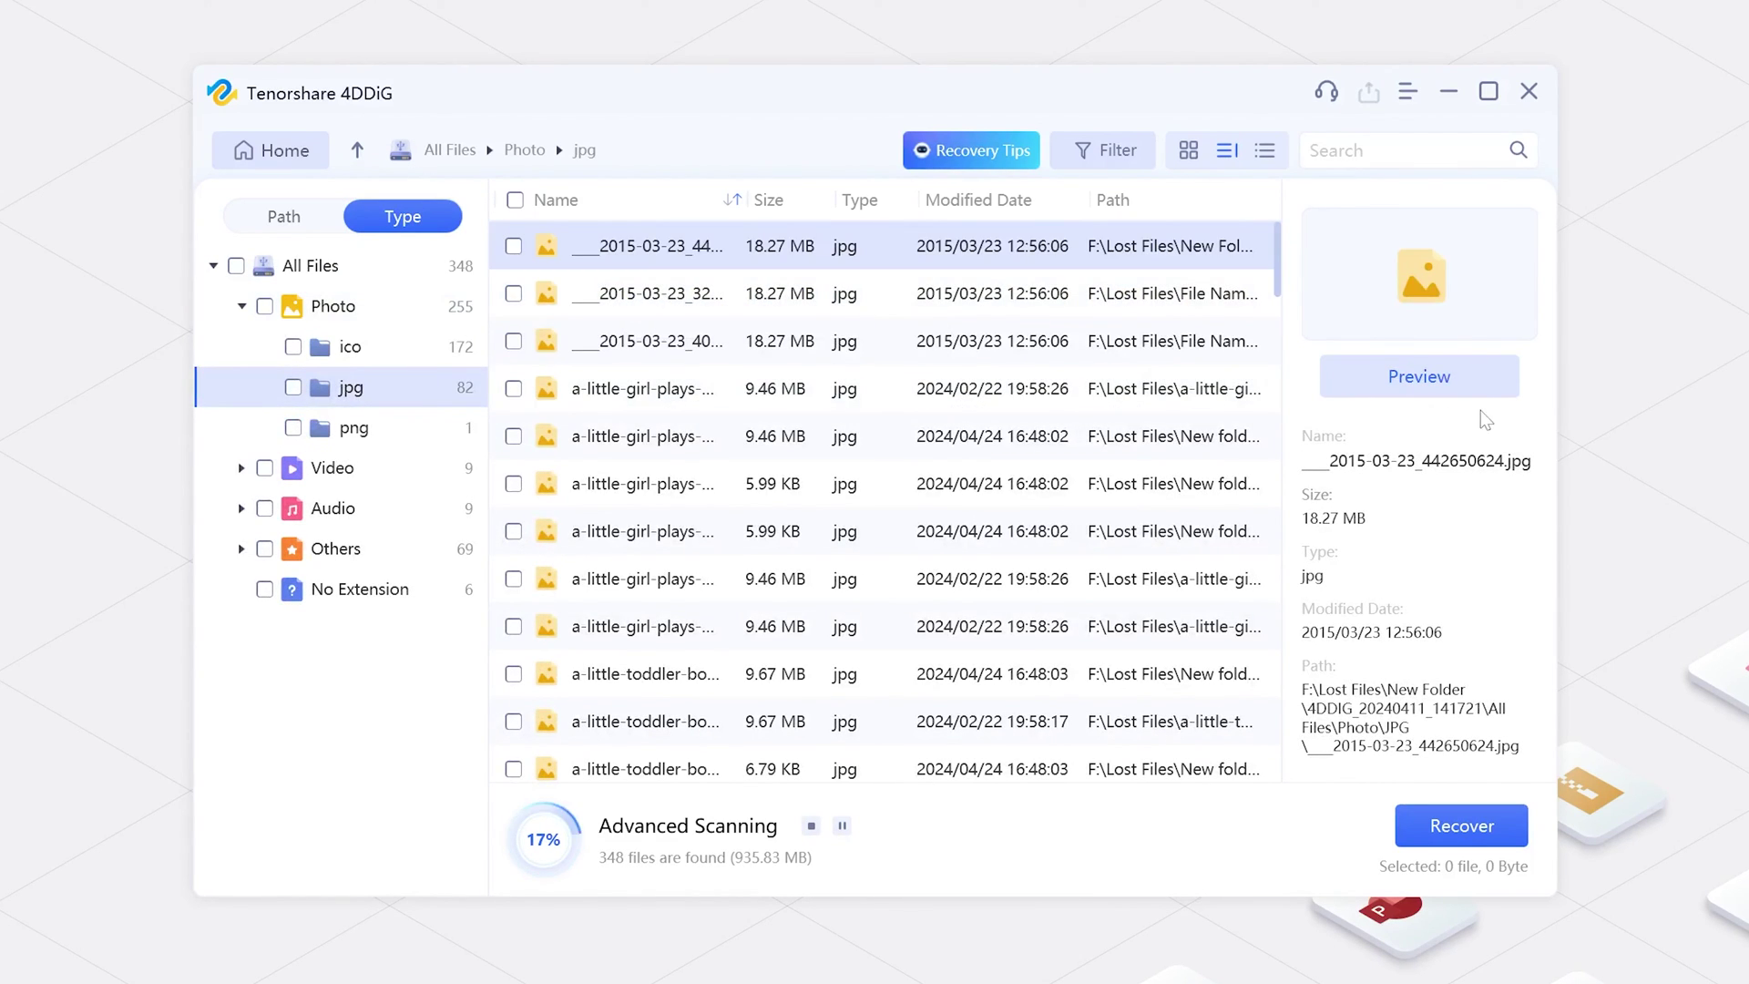
# Step: Preview the found jpg photos, then show details of the little girl photo
pyautogui.click(1448, 379)
pyautogui.click(1321, 416)
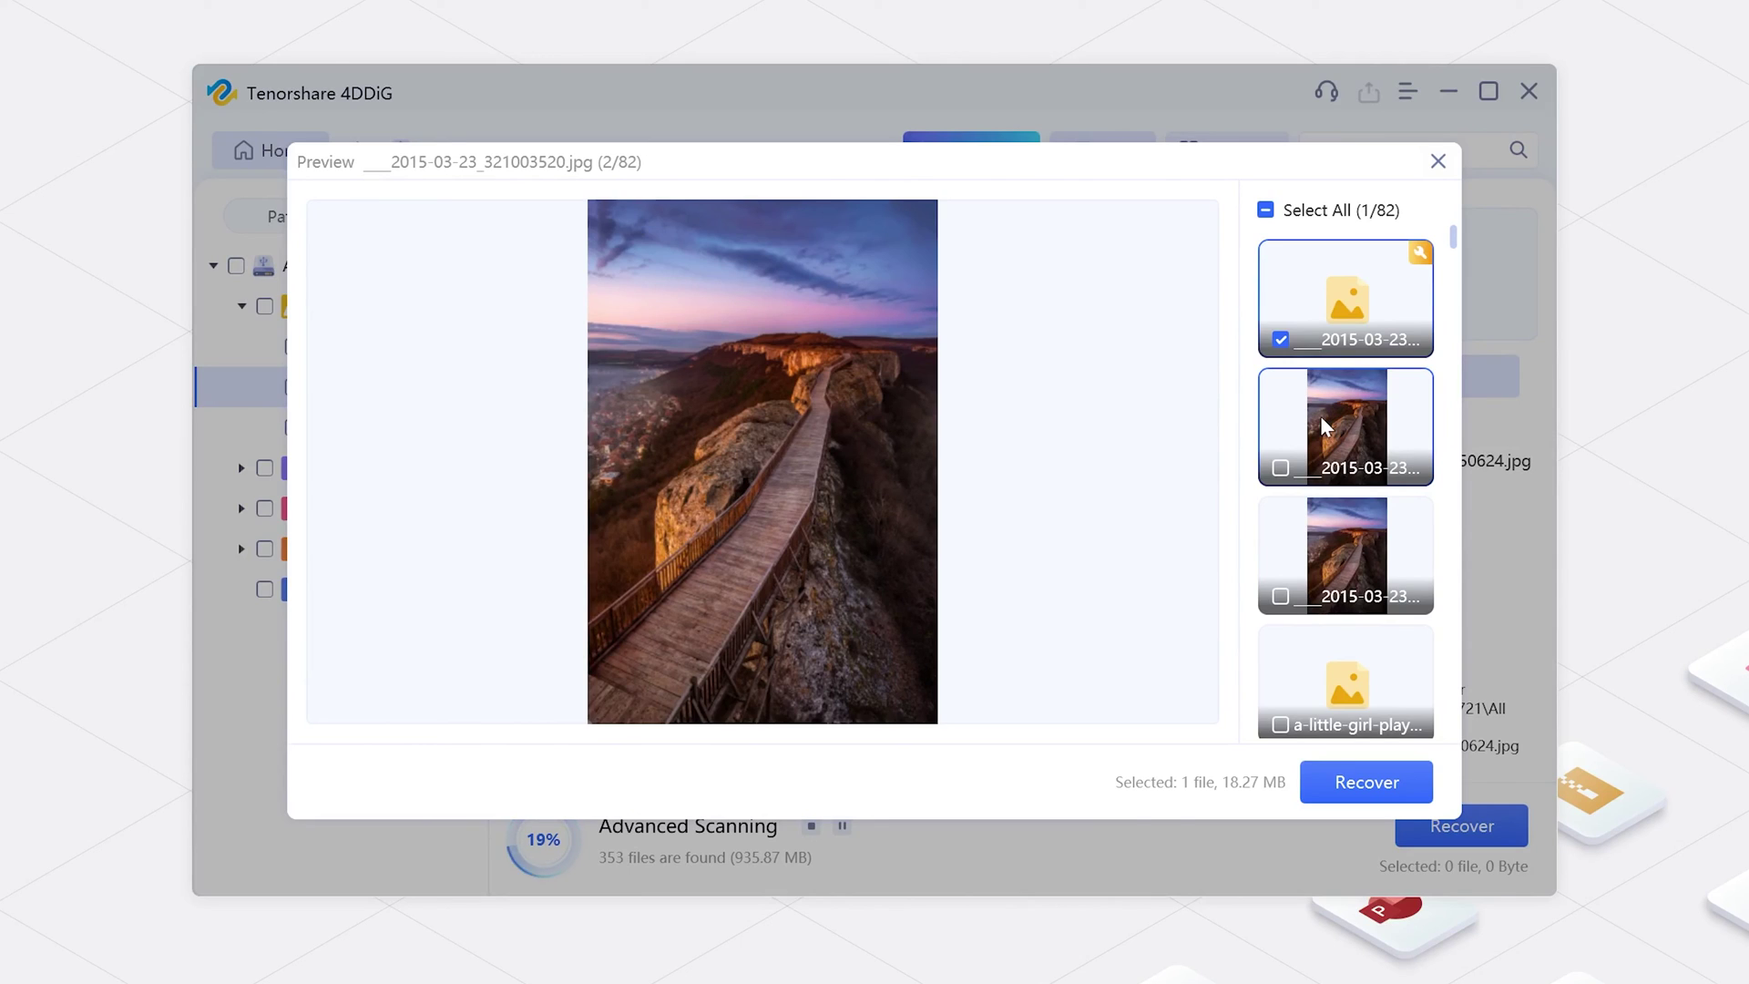
pyautogui.press('Escape')
pyautogui.click(546, 484)
pyautogui.scroll(-3, 517, 506)
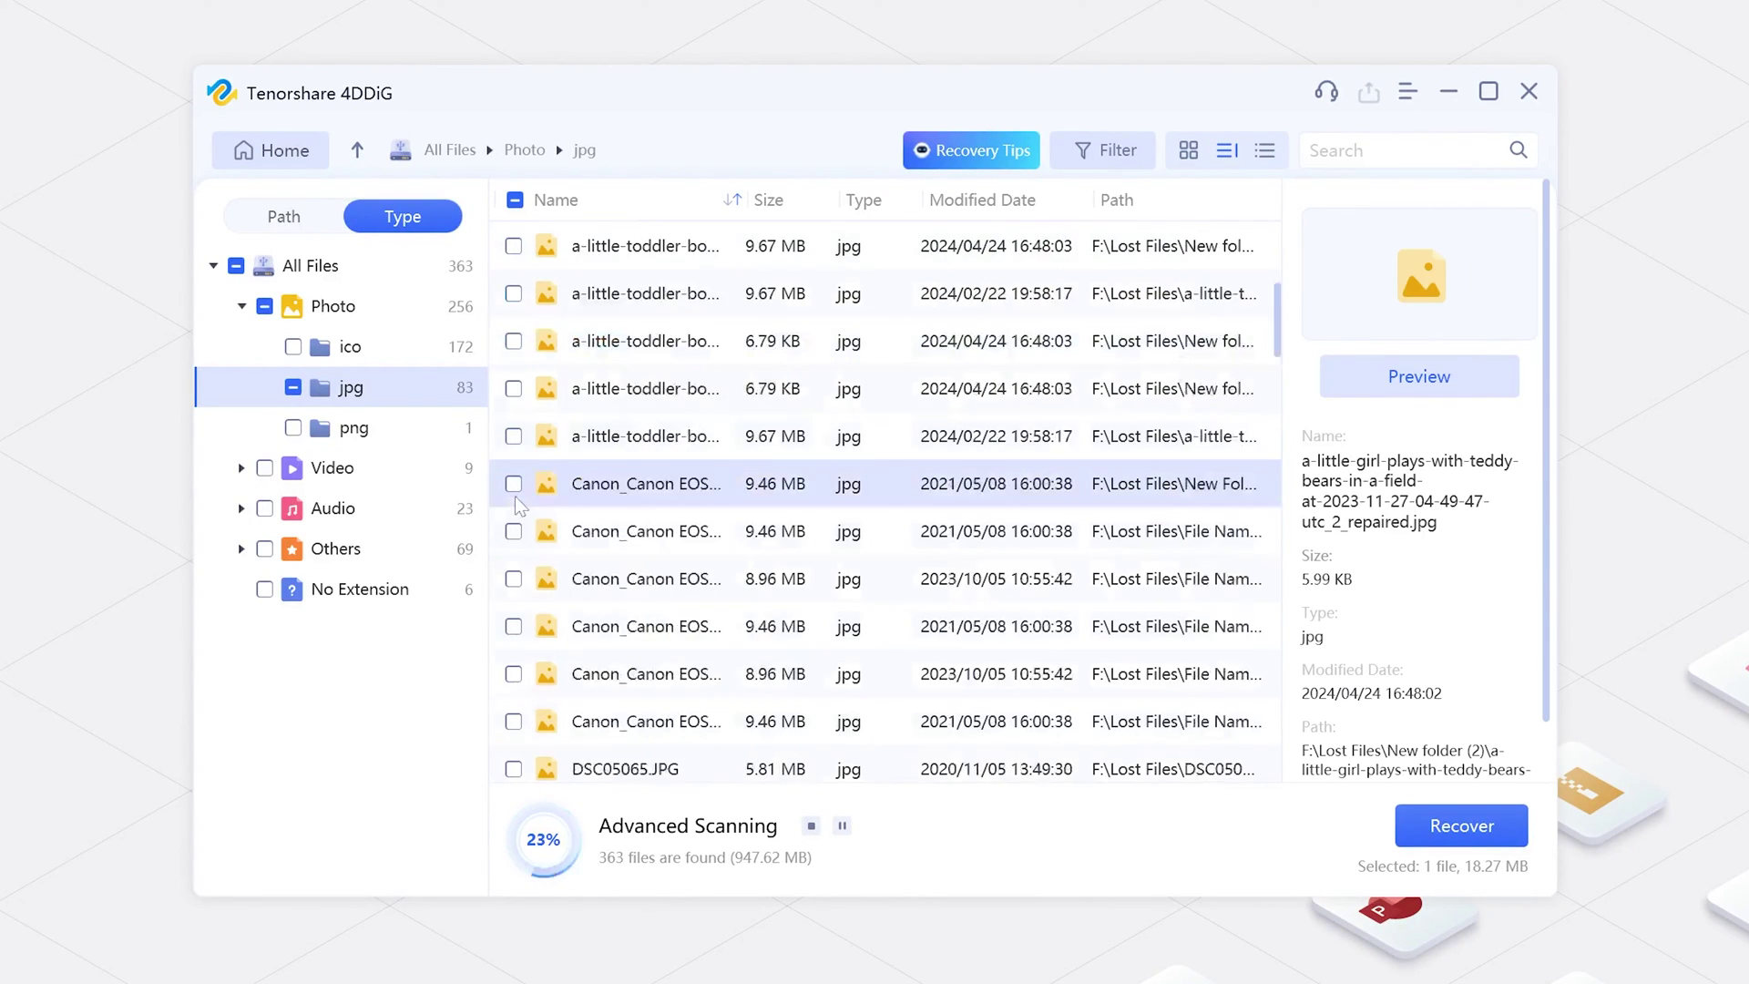
pyautogui.scroll(-1, 516, 505)
# Step: Mark the Canon photo too and choose a New Folder on NEW Drive (F:) as recovery location
pyautogui.click(514, 388)
pyautogui.click(1449, 837)
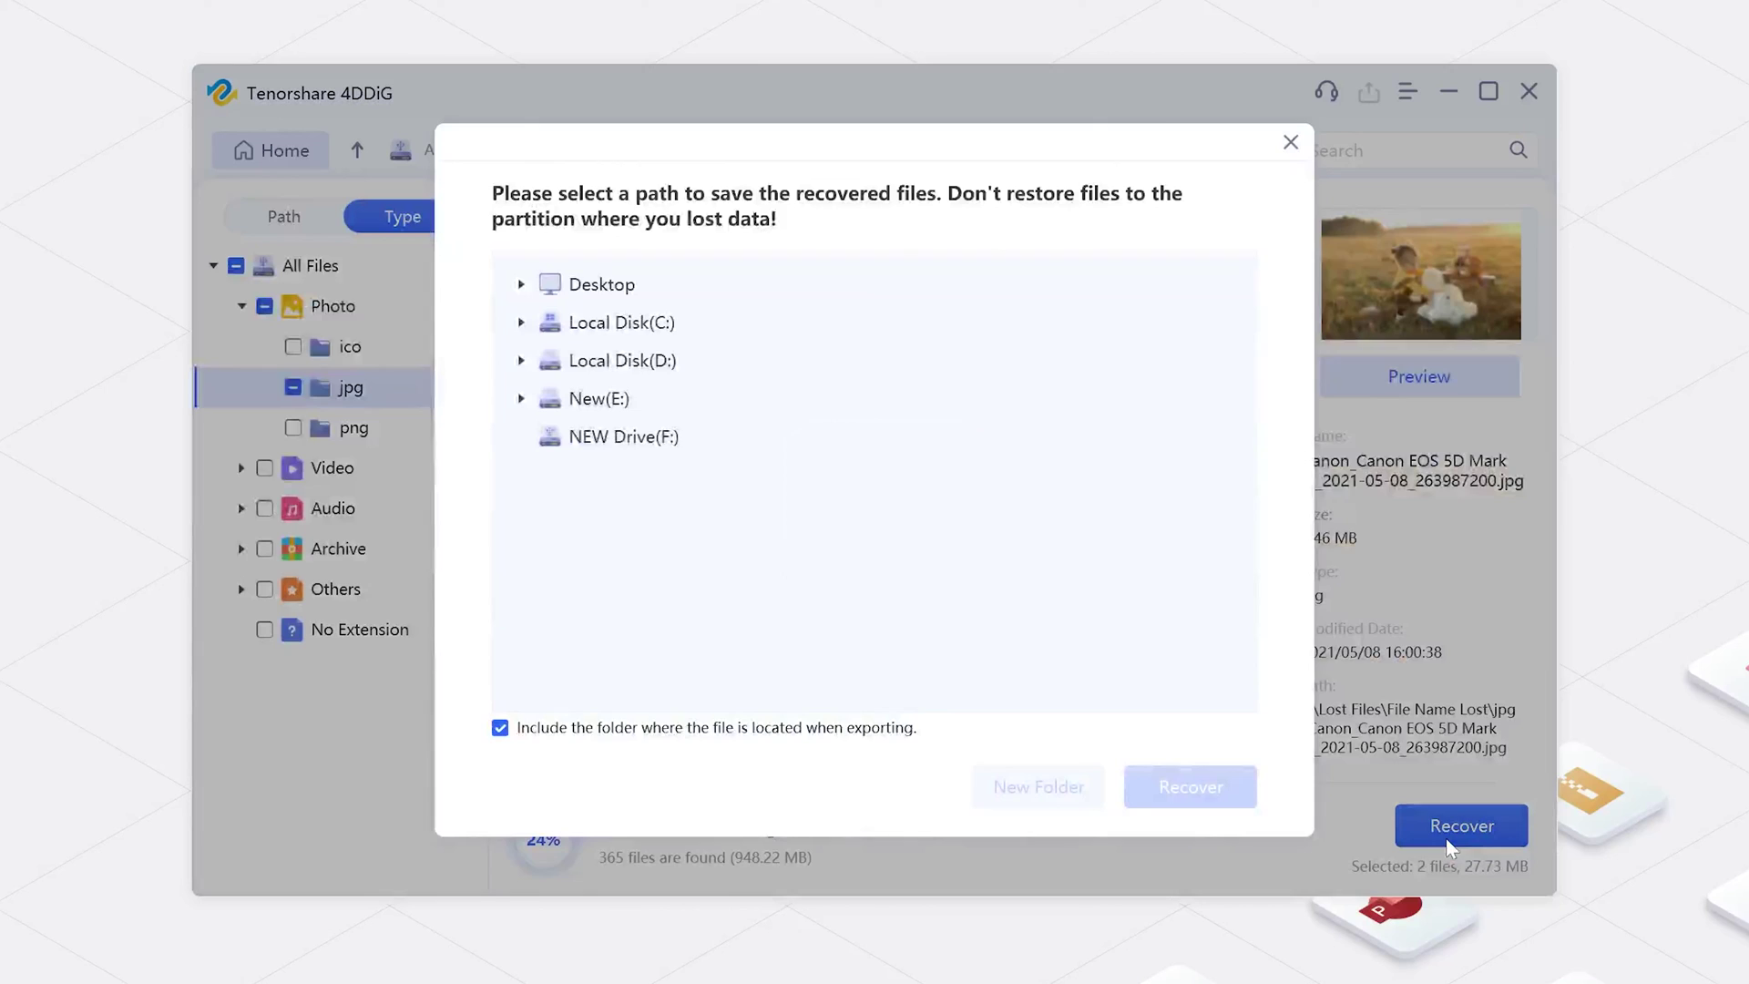
pyautogui.click(610, 447)
pyautogui.click(983, 769)
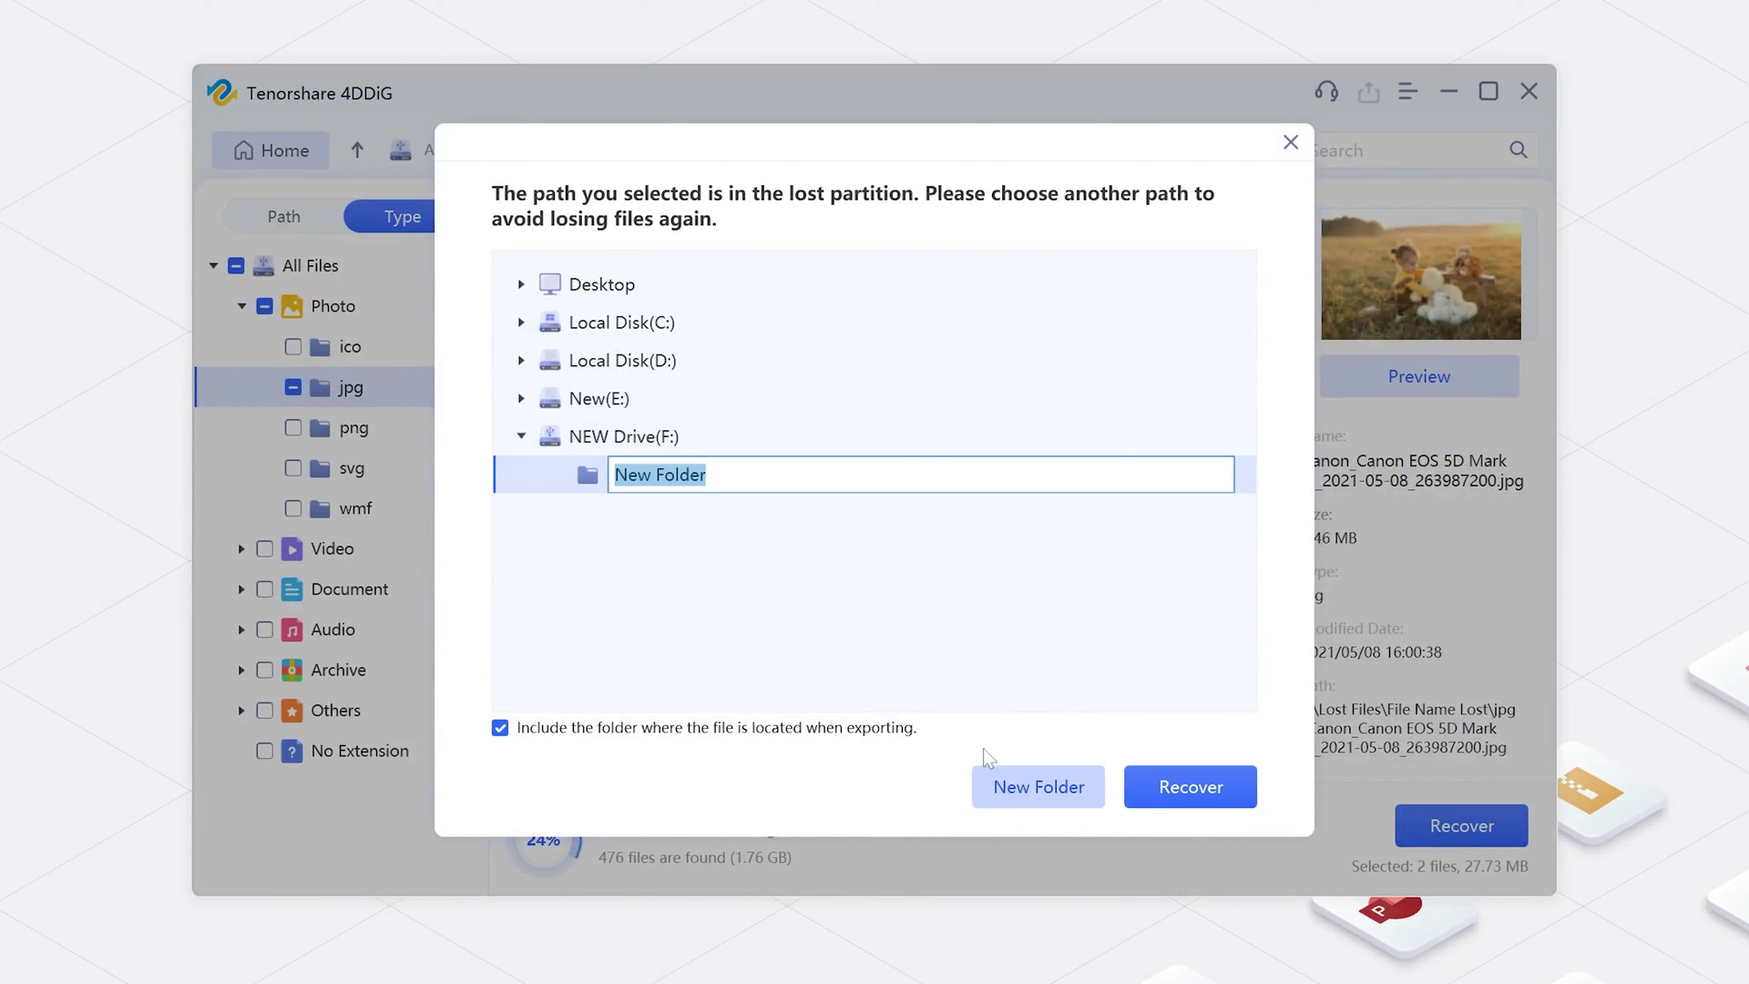
pyautogui.click(839, 634)
# Step: Recover and repair the two photos into the new folder despite the lost-partition warning
pyautogui.click(1208, 787)
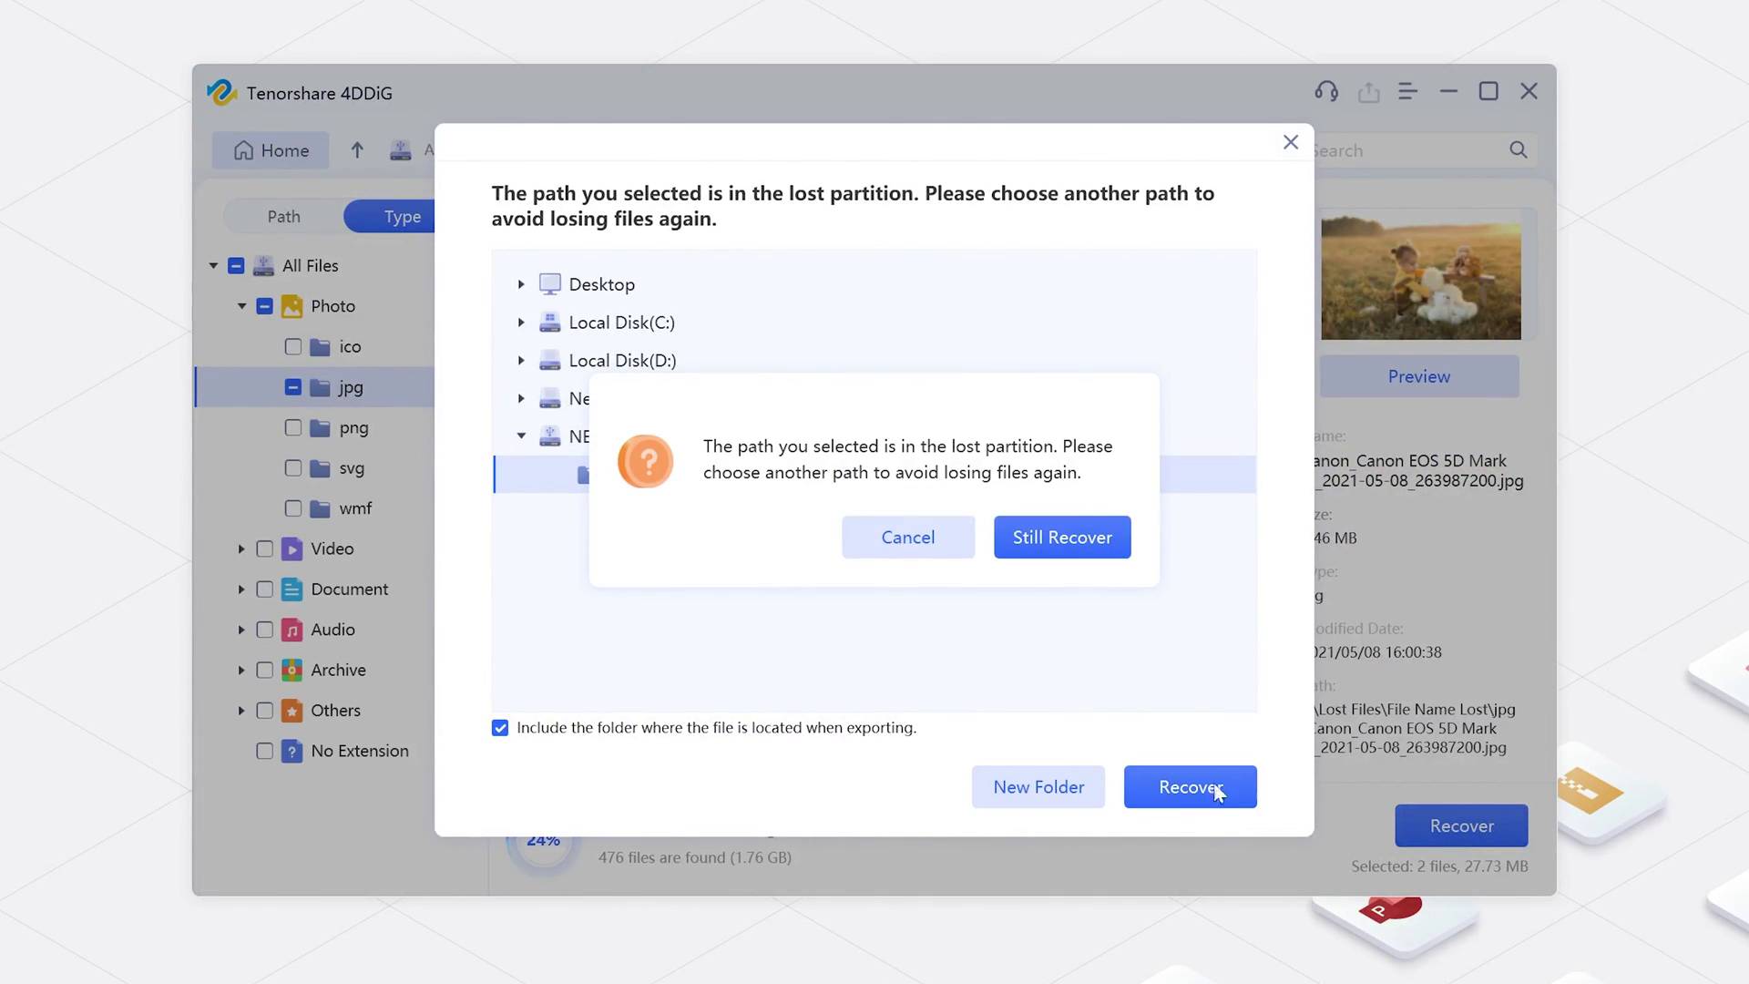
pyautogui.click(1090, 552)
pyautogui.click(1084, 631)
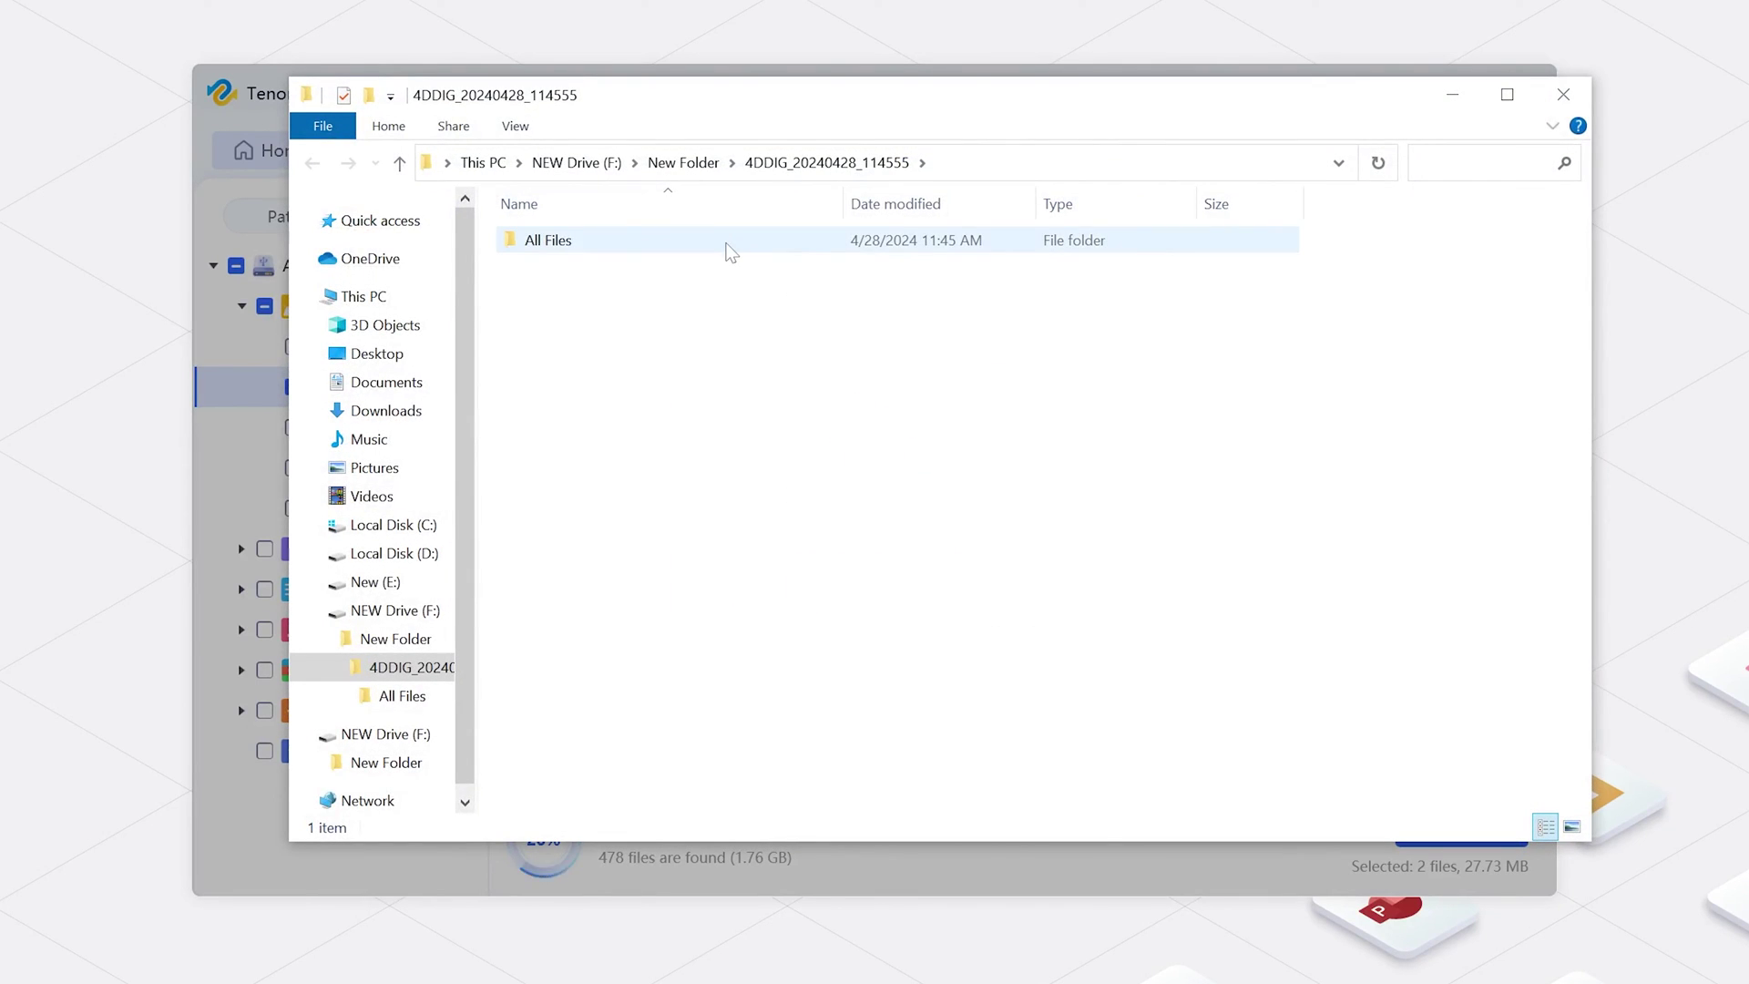
# Step: Browse All Files > Photo > jpg, view the boardwalk photo then the girl-with-teddy-bears photo in Photos
pyautogui.doubleClick(727, 243)
pyautogui.doubleClick(725, 245)
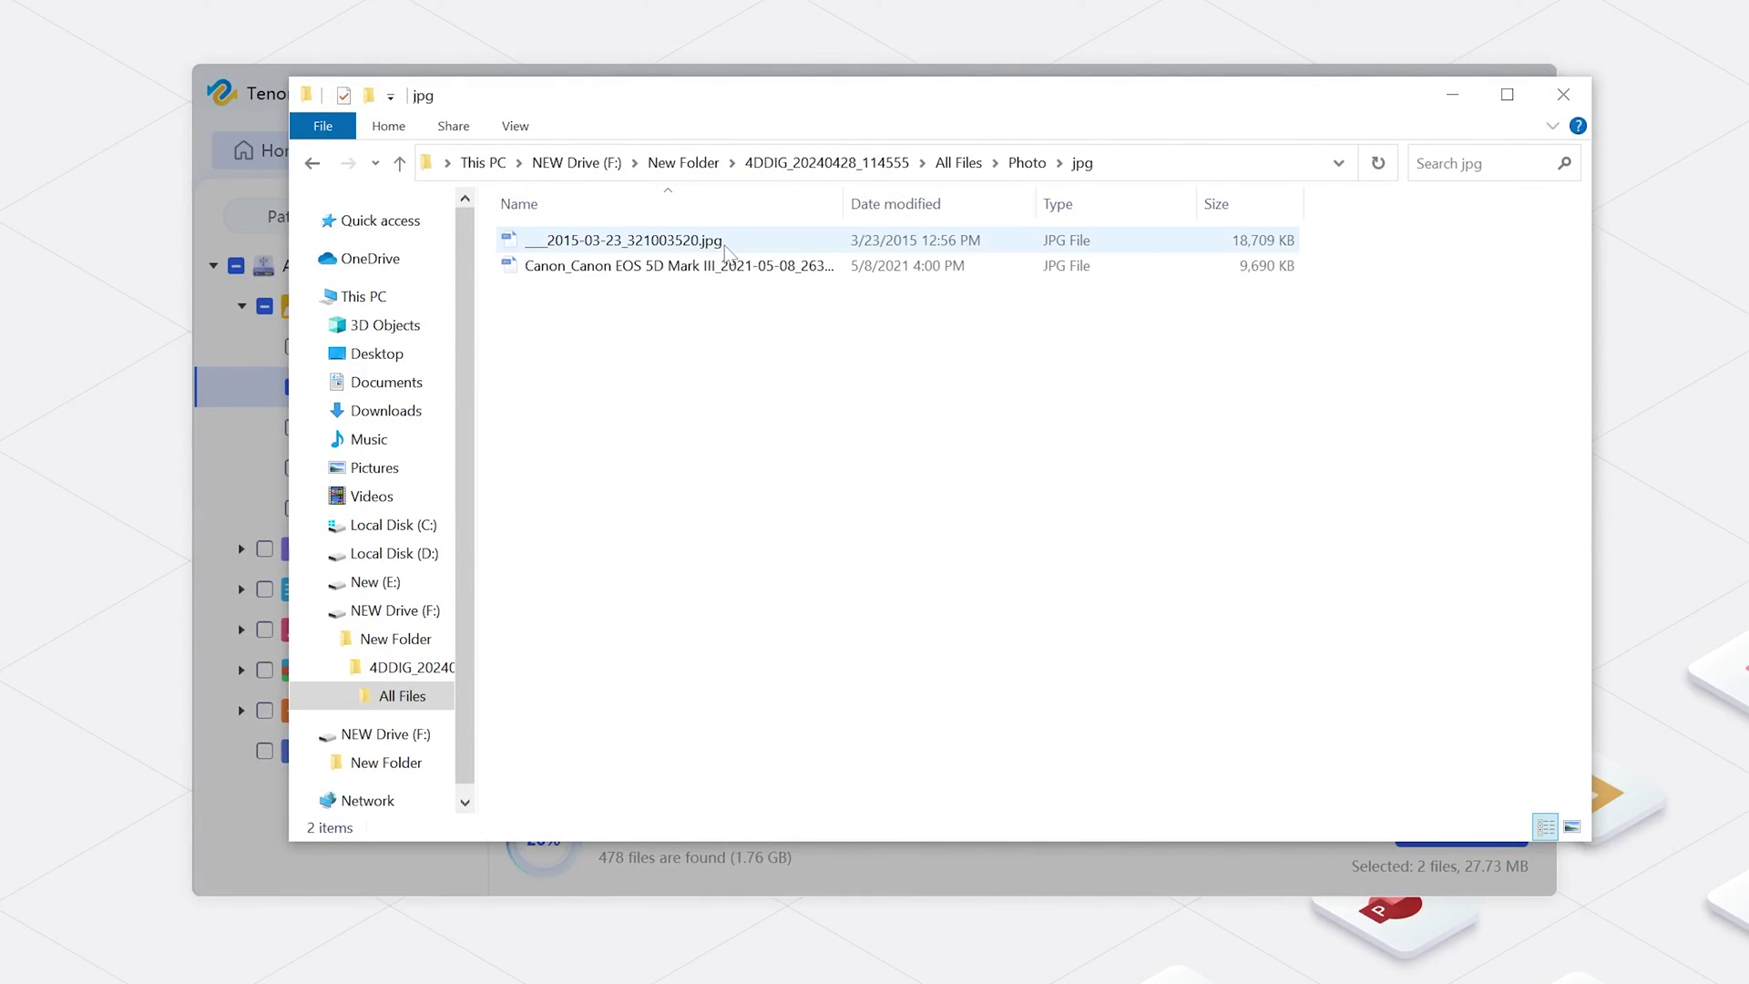
pyautogui.doubleClick(724, 248)
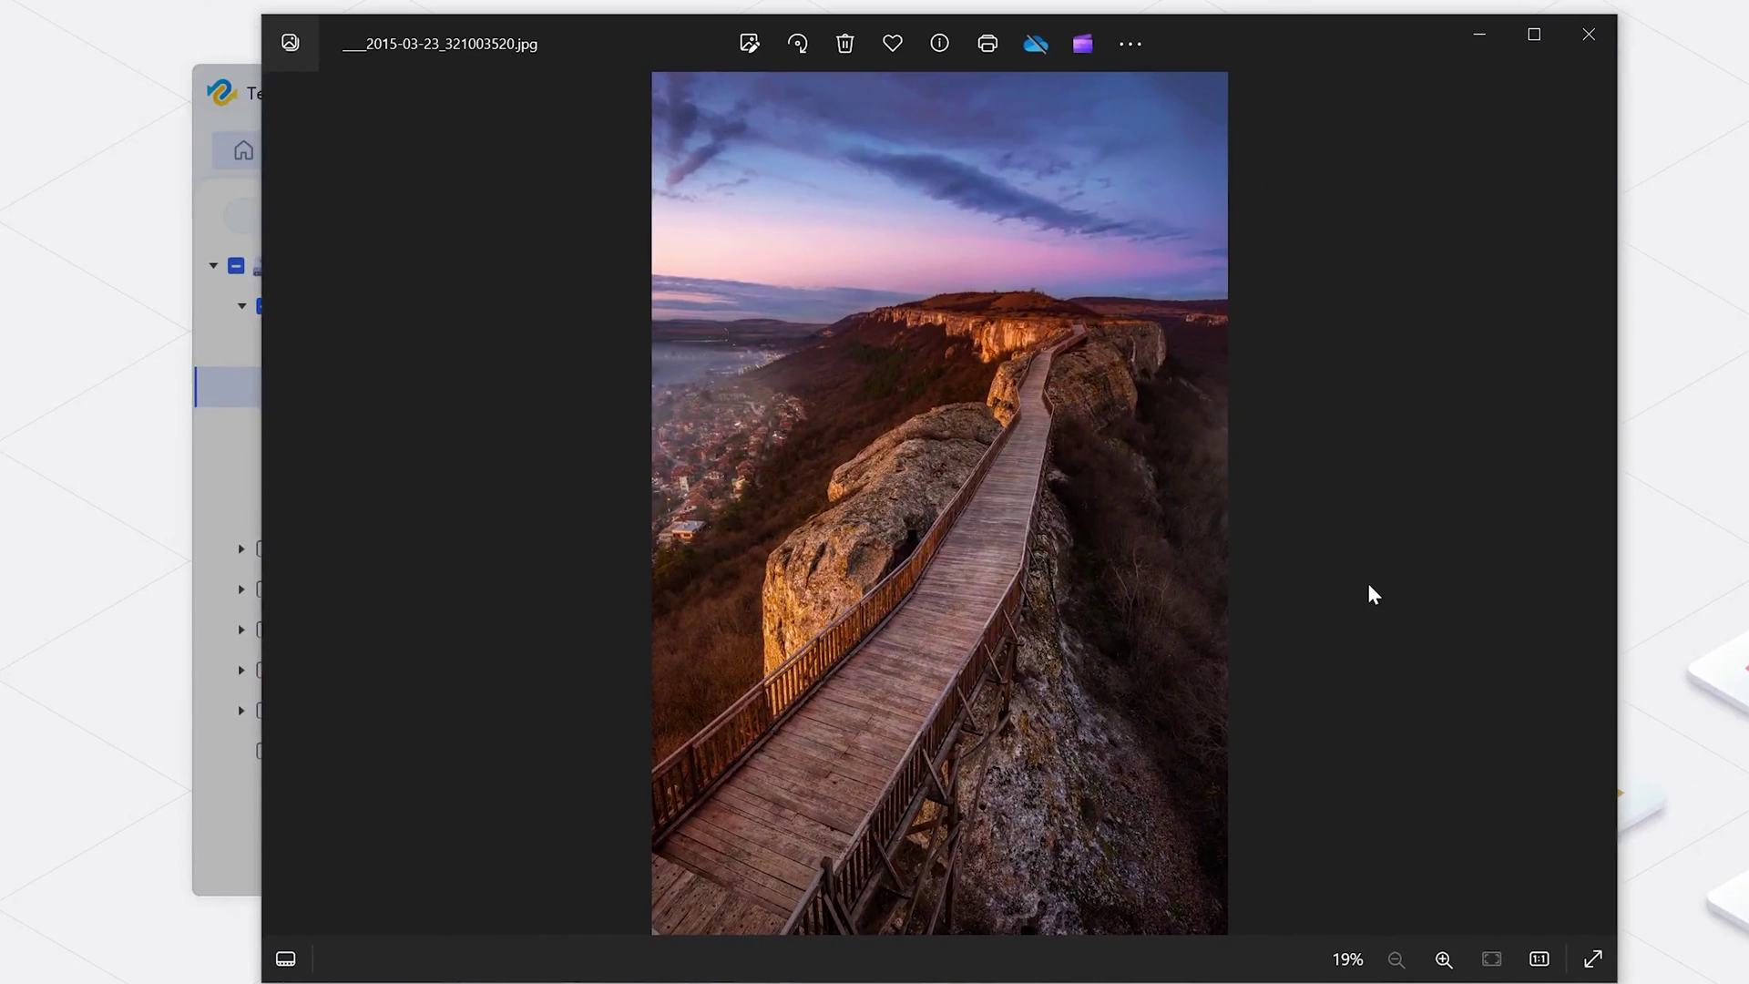
pyautogui.press('Right')
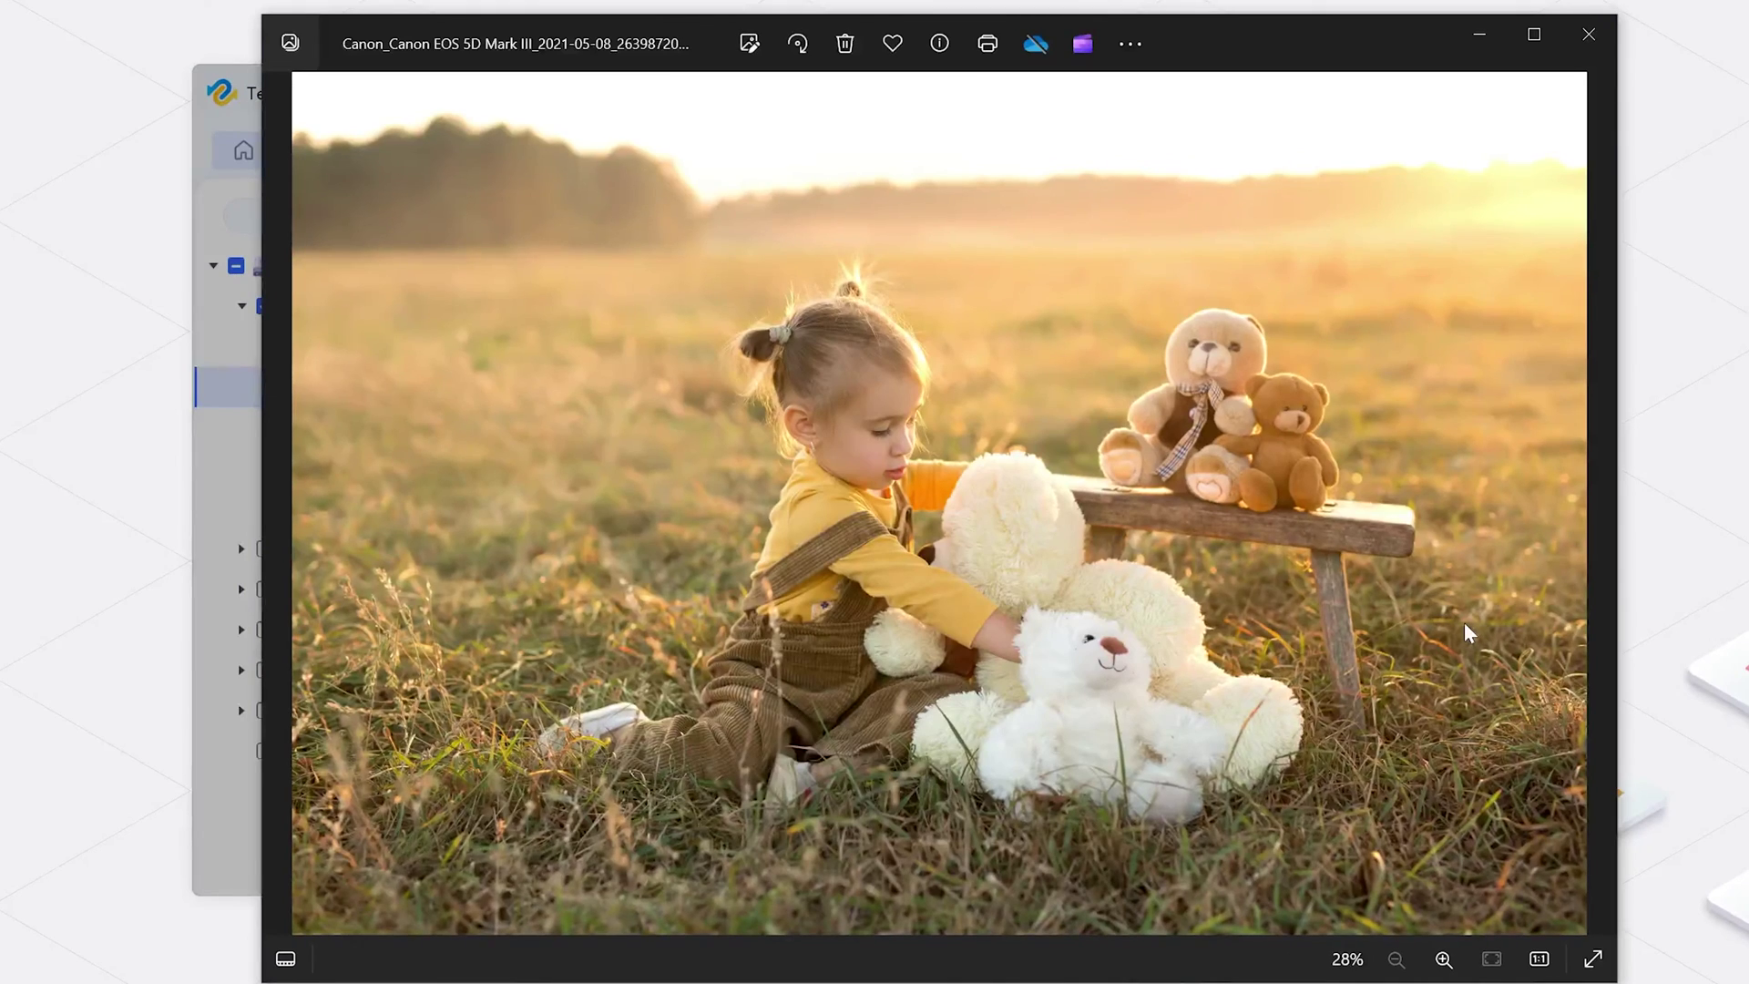
pyautogui.scroll(3, 1464, 622)
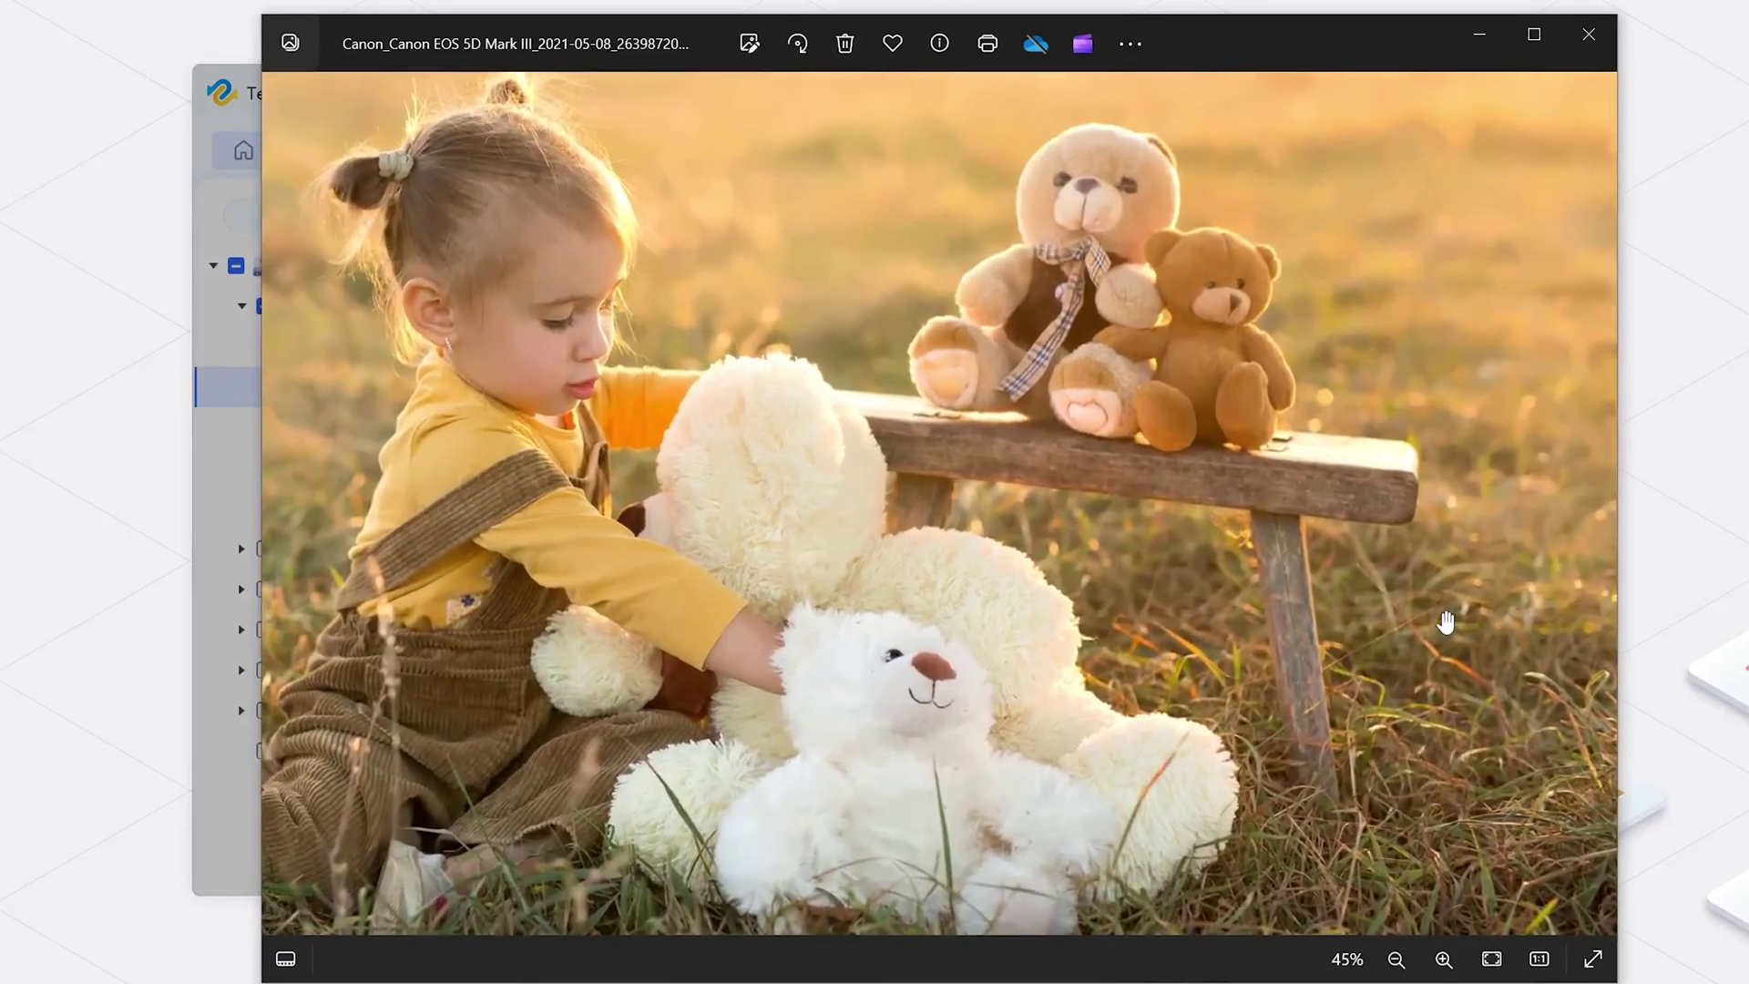
pyautogui.scroll(-2, 1446, 622)
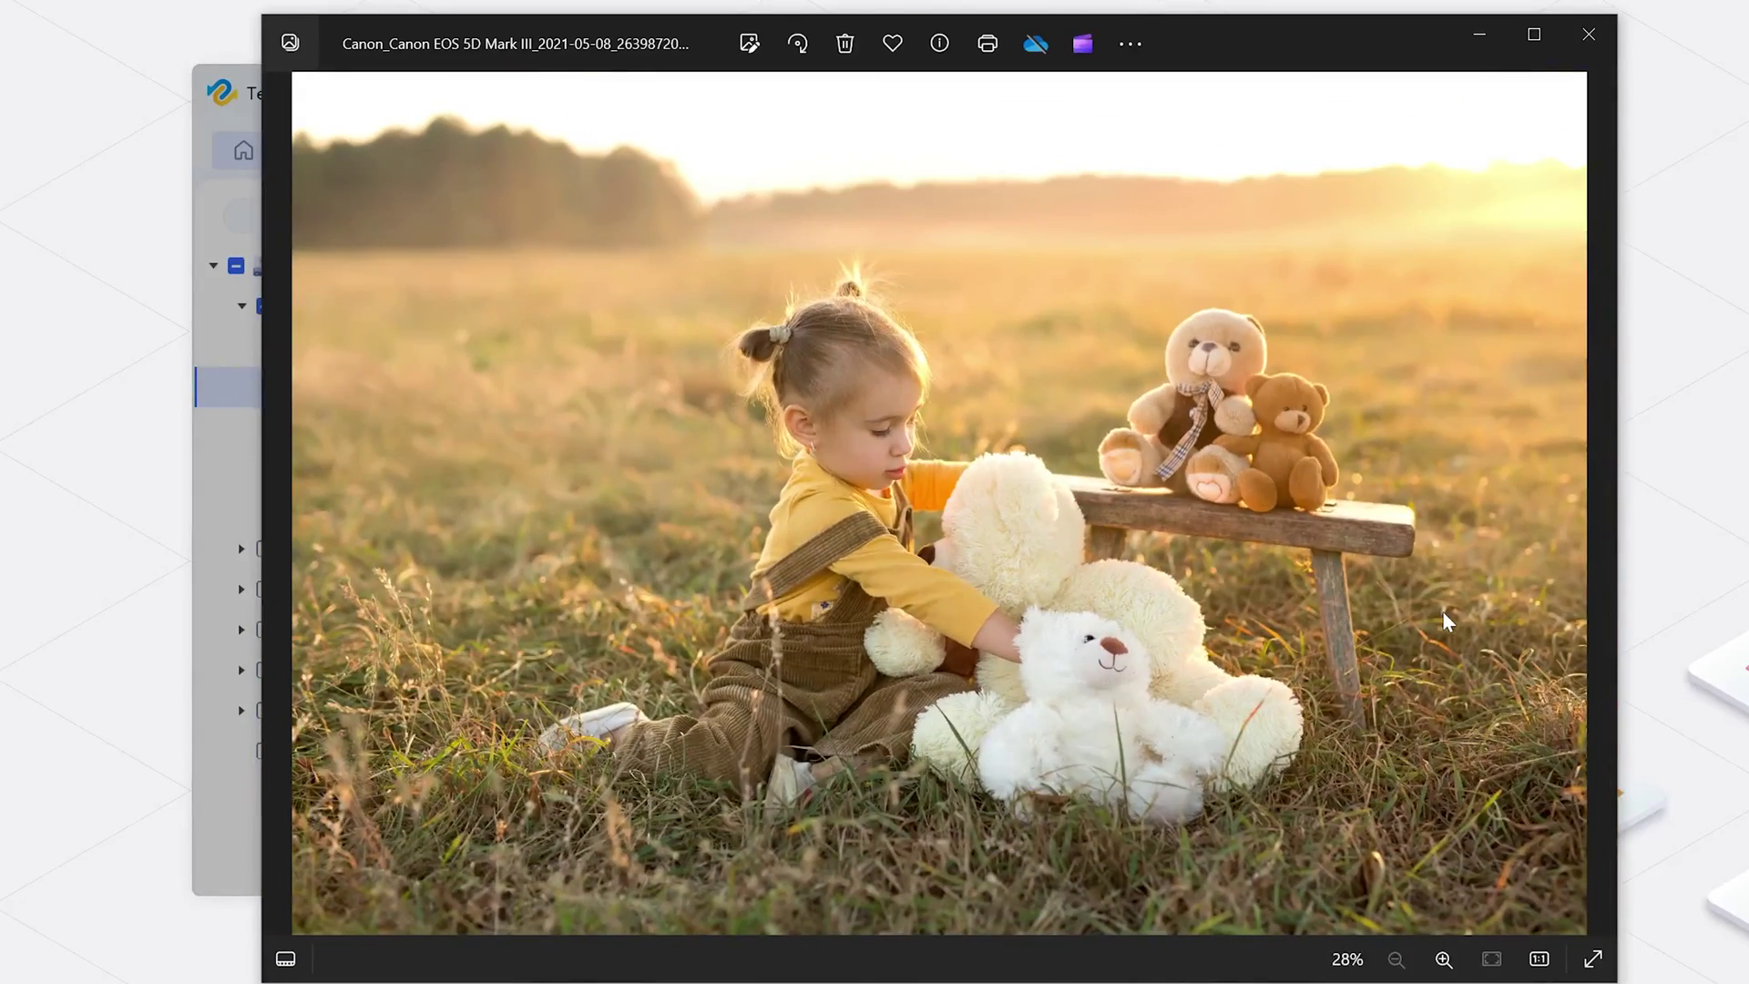